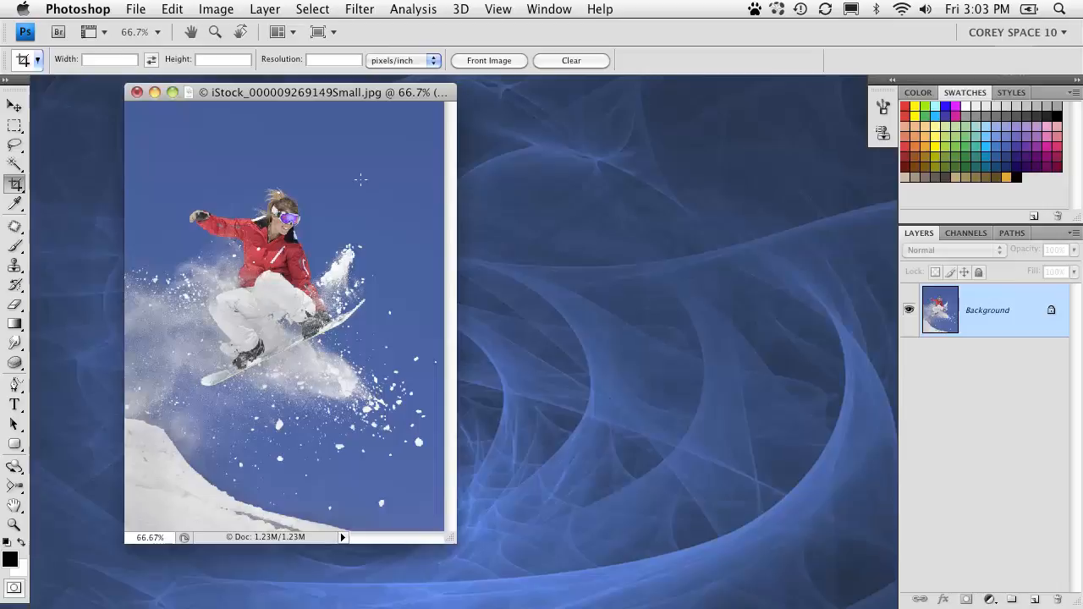
{"action": "left_click_drag", "start_coordinate": [351, 92], "coordinate": [367, 96]}
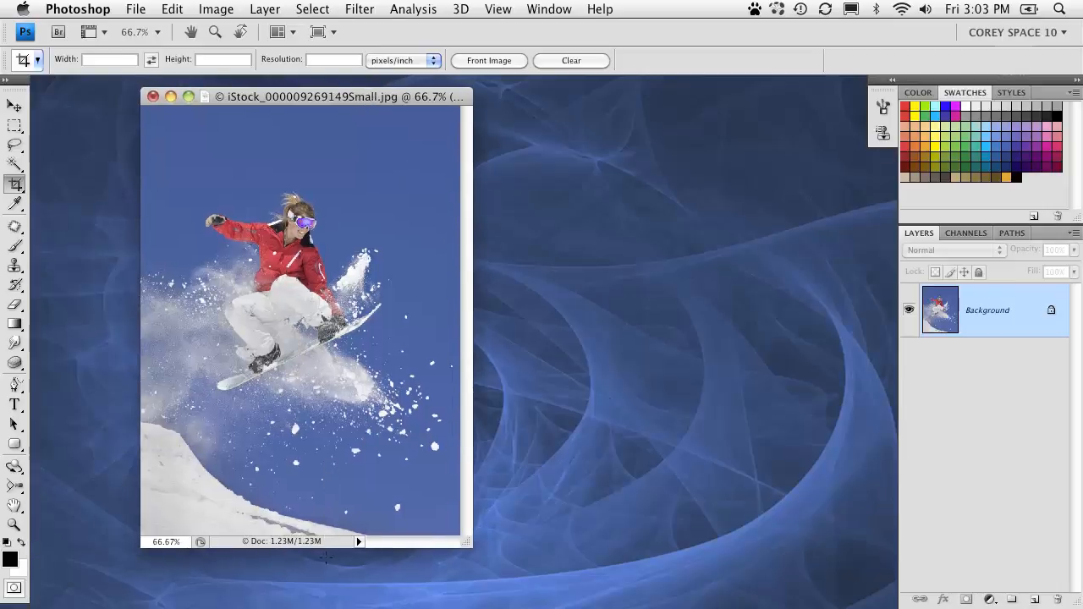
{"action": "left_click_drag", "start_coordinate": [296, 96], "coordinate": [290, 99]}
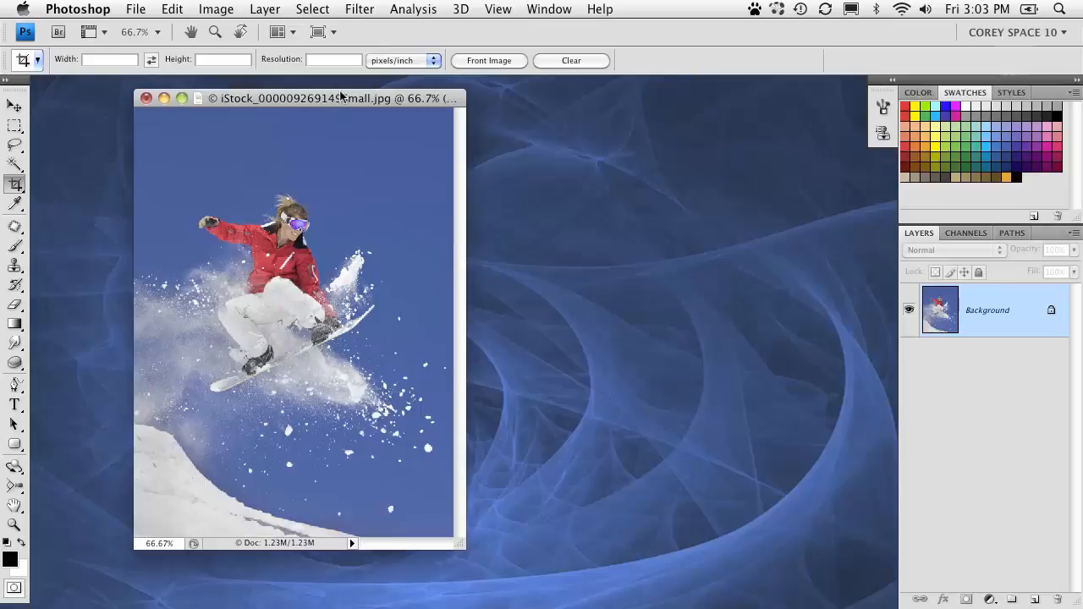
{"action": "left_click_drag", "start_coordinate": [344, 98], "coordinate": [337, 98]}
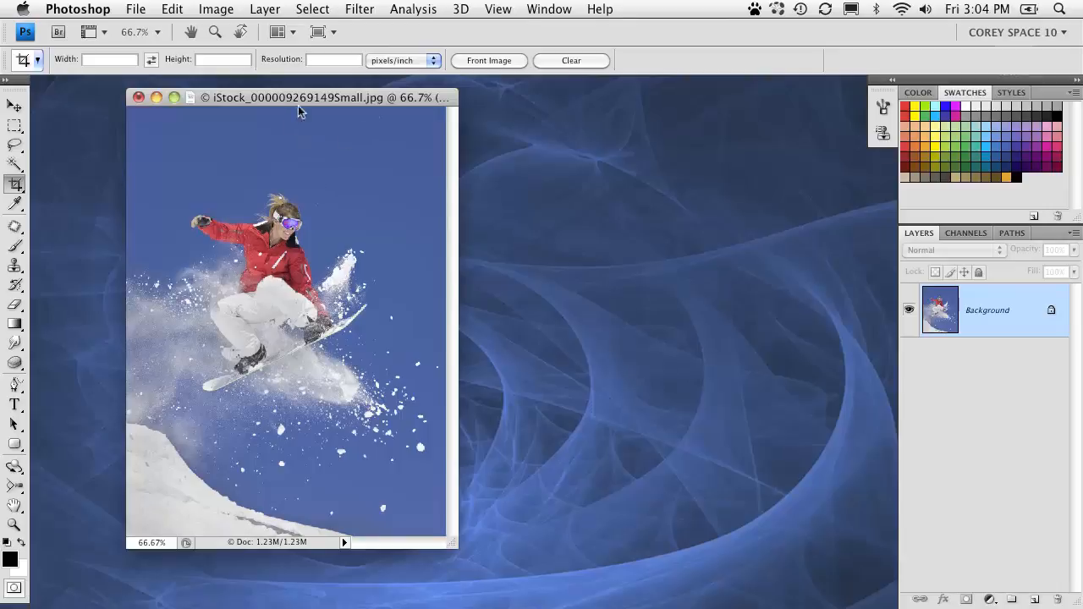
{"action": "left_click_drag", "start_coordinate": [307, 100], "coordinate": [303, 99]}
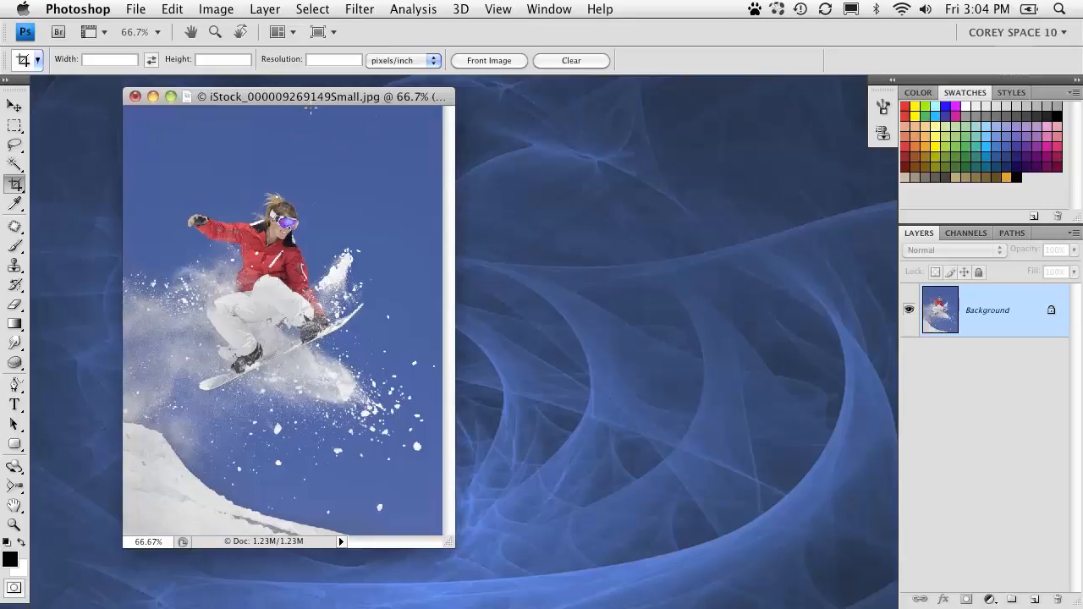
- Try selecting the sky and the snow spray with the Magic Wand at tolerance 25, and clear the selection
{"action": "mouse_move", "coordinate": [14, 163]}
{"action": "left_mouse_down"}
{"action": "mouse_move", "coordinate": [51, 161]}
{"action": "mouse_move", "coordinate": [73, 179]}
{"action": "left_mouse_up"}
{"action": "left_click", "coordinate": [241, 158]}
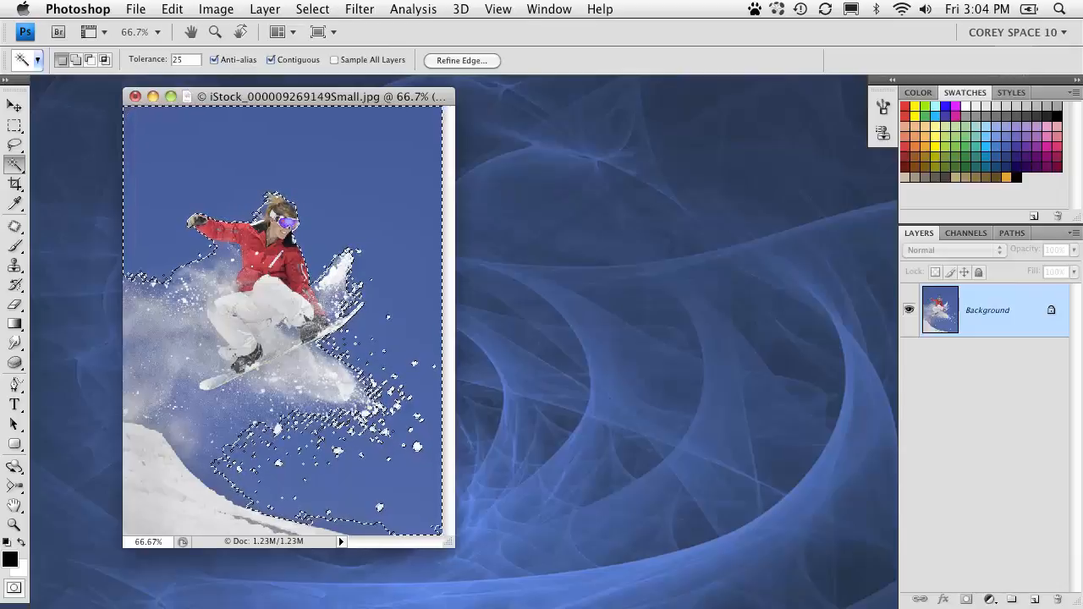
{"action": "left_click", "coordinate": [196, 373]}
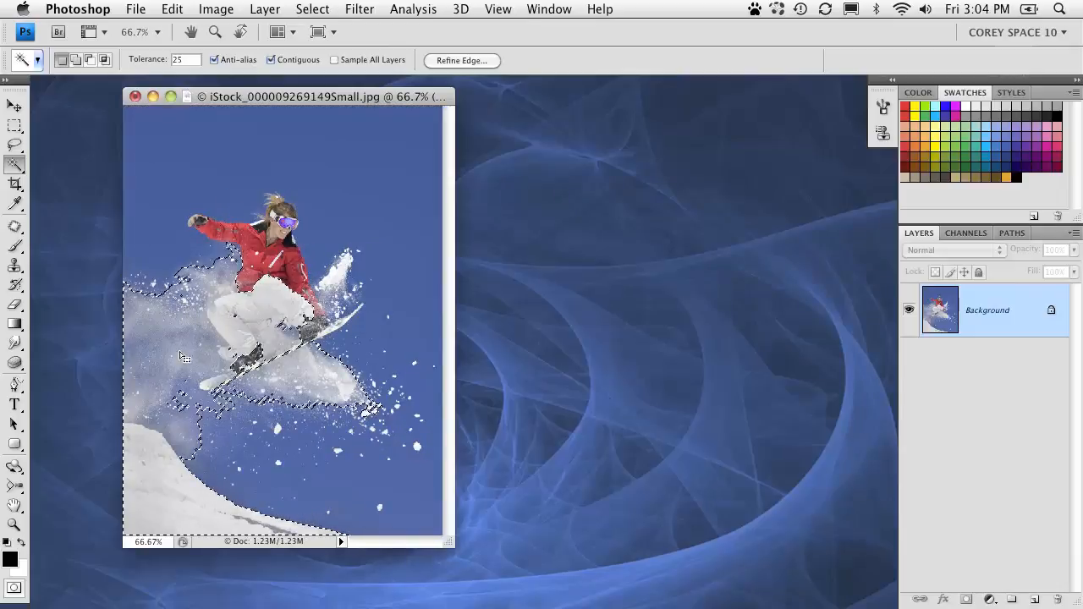
{"action": "key", "text": "super+d"}
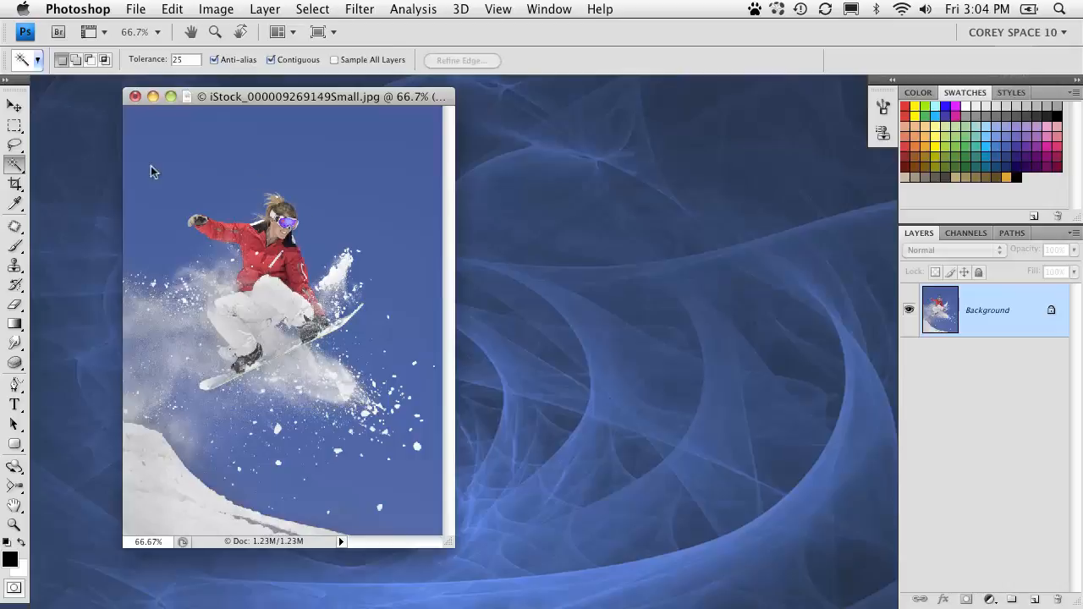
{"action": "left_click", "coordinate": [22, 160]}
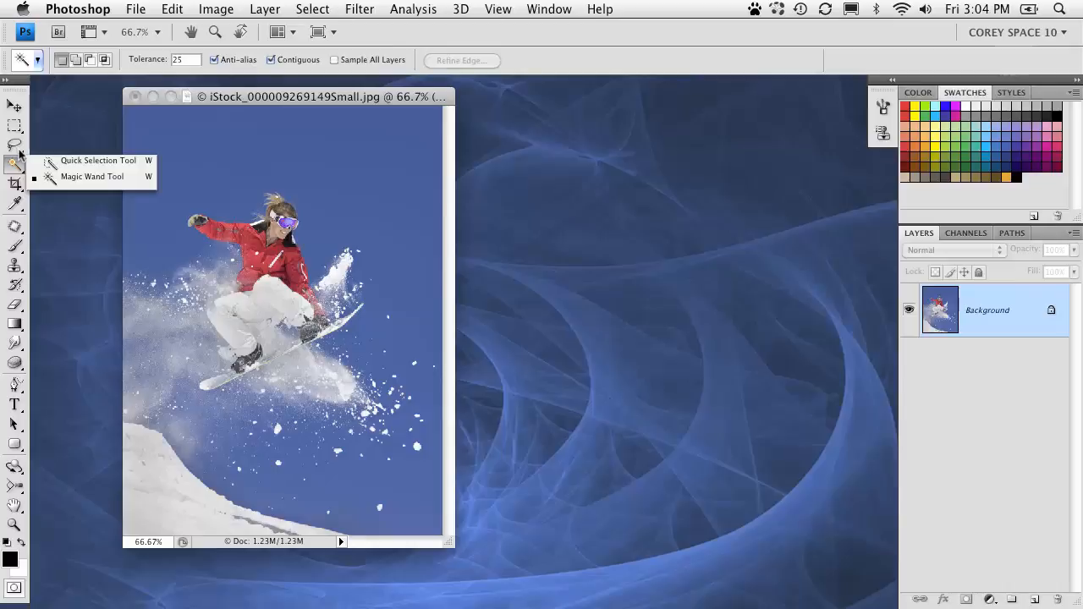
- Display the image's channels in a separate floating panel beside the document window
{"action": "left_click_drag", "start_coordinate": [331, 88], "coordinate": [370, 86]}
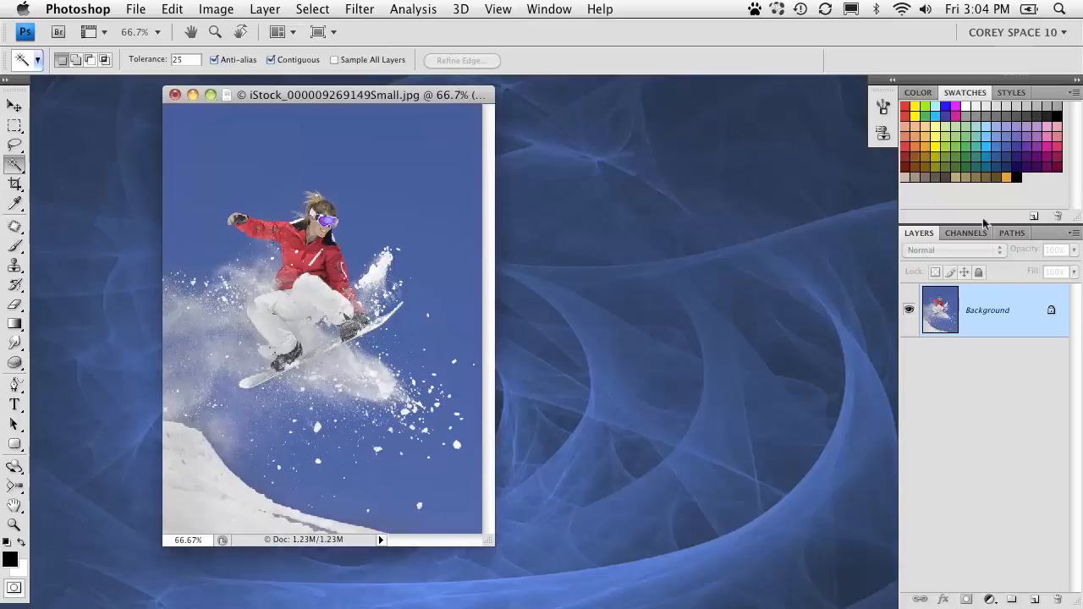
{"action": "left_click", "coordinate": [965, 233]}
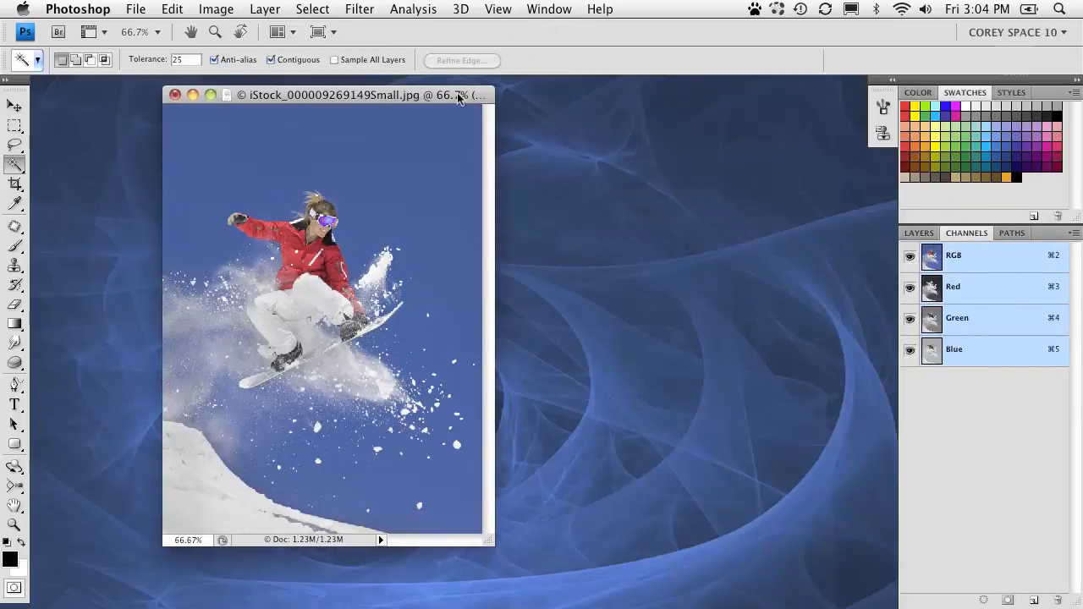
{"action": "left_click_drag", "start_coordinate": [456, 98], "coordinate": [433, 99]}
{"action": "left_click", "coordinate": [548, 9]}
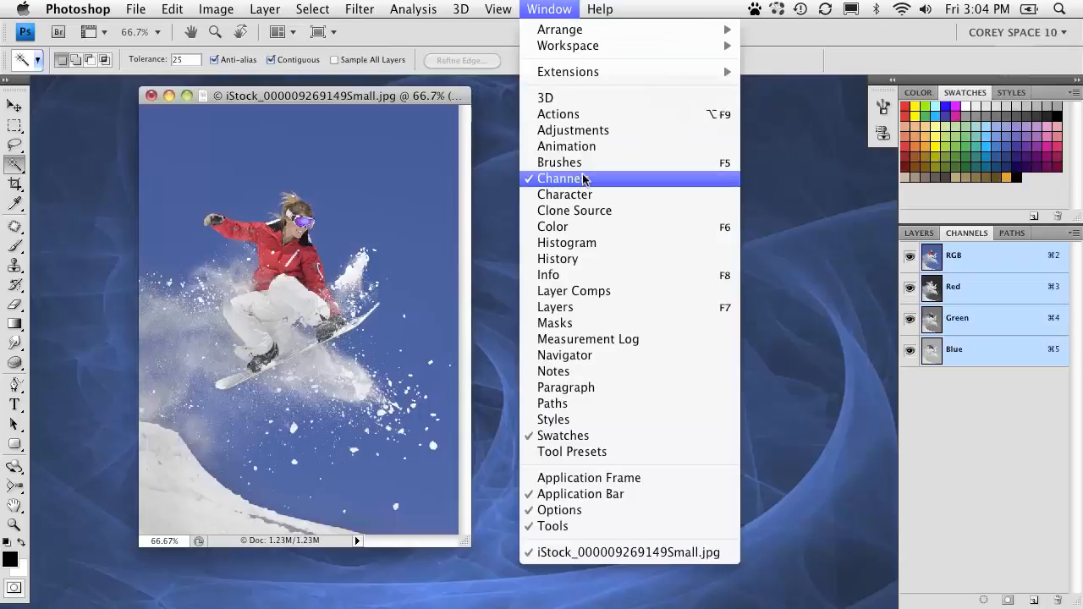
{"action": "left_click", "coordinate": [660, 181]}
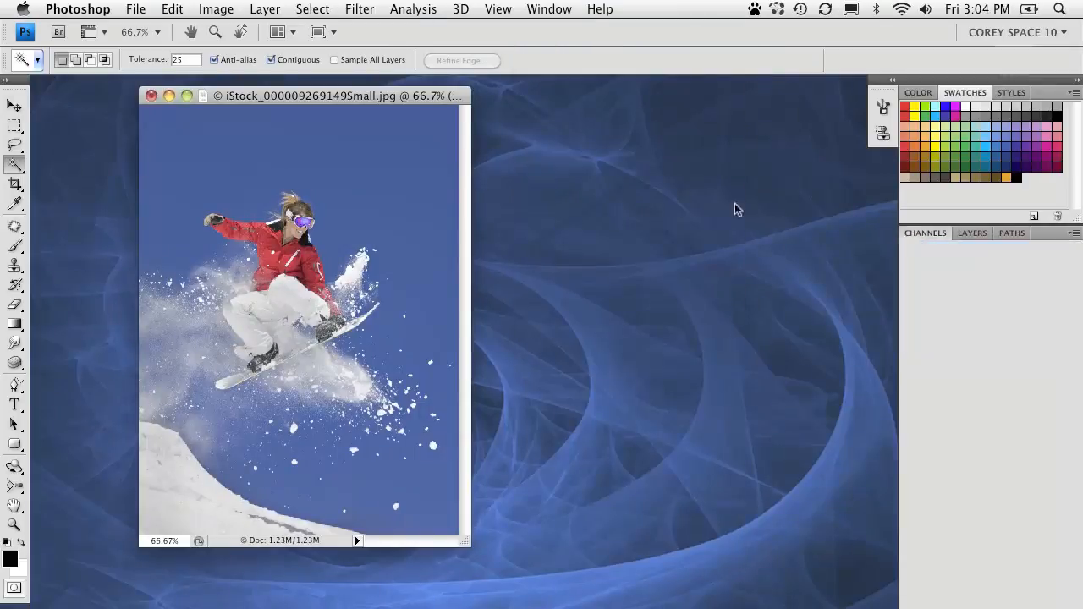
{"action": "left_click_drag", "start_coordinate": [785, 271], "coordinate": [760, 381]}
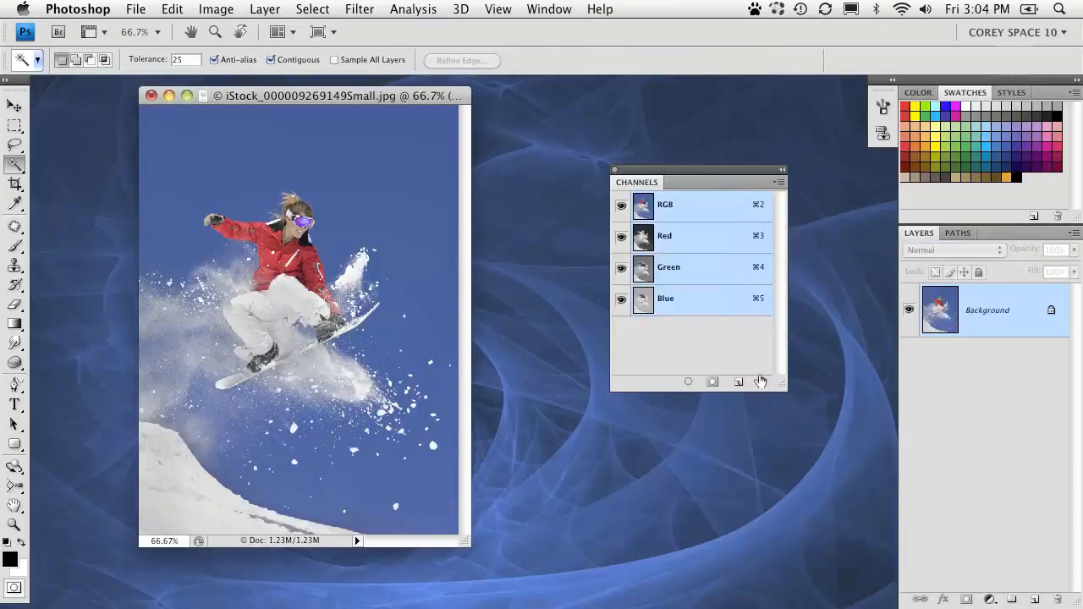
{"action": "left_click_drag", "start_coordinate": [685, 179], "coordinate": [667, 170]}
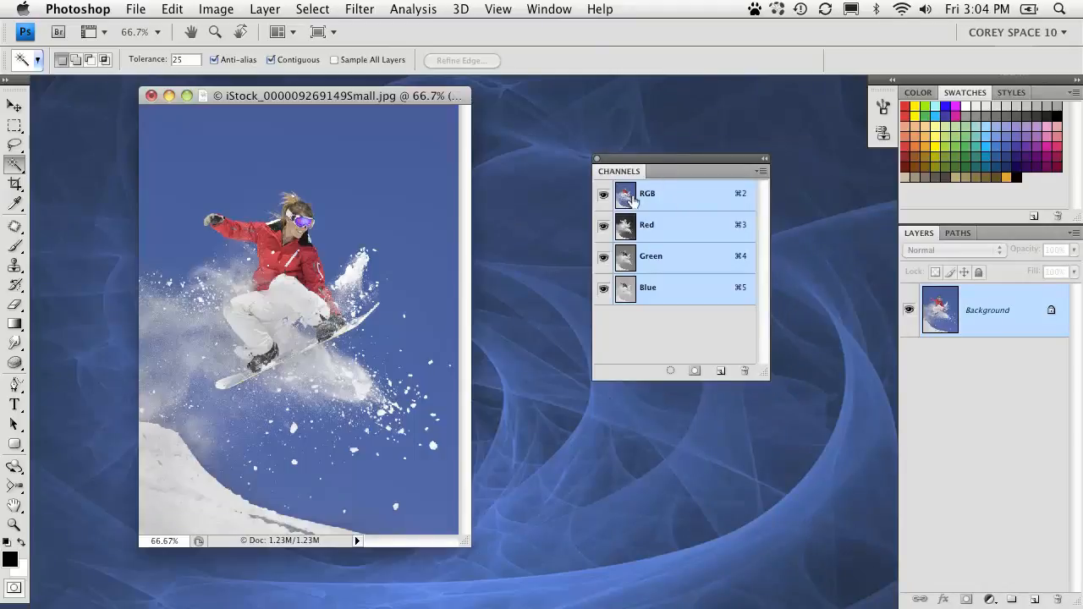
- Compare the Red, Green and Blue channels individually, ending with only the Red channel active
{"action": "left_click", "coordinate": [629, 229]}
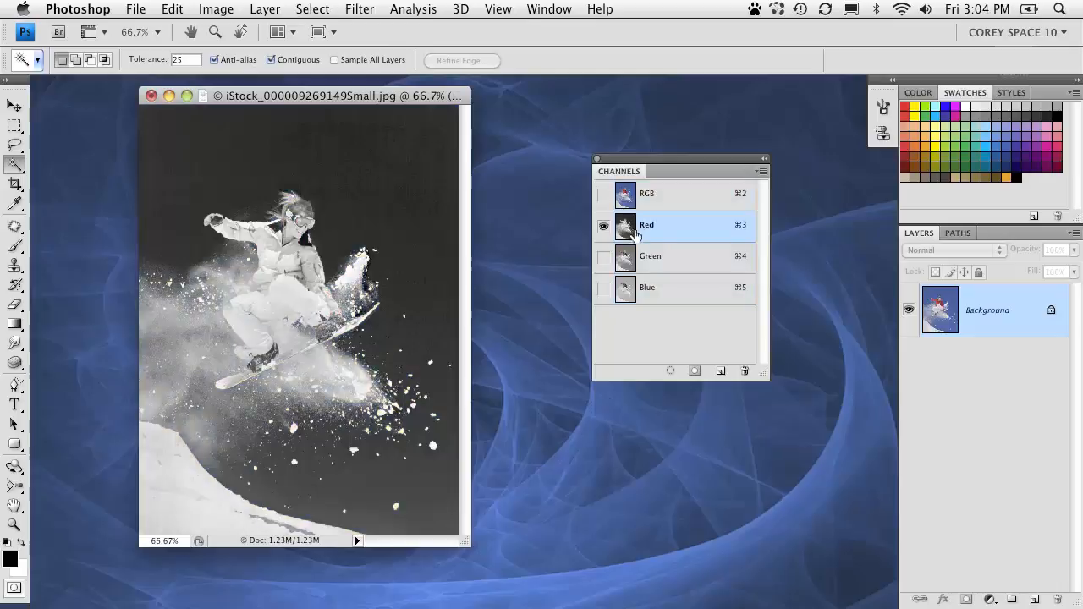
{"action": "left_click", "coordinate": [689, 258]}
{"action": "left_click", "coordinate": [694, 290]}
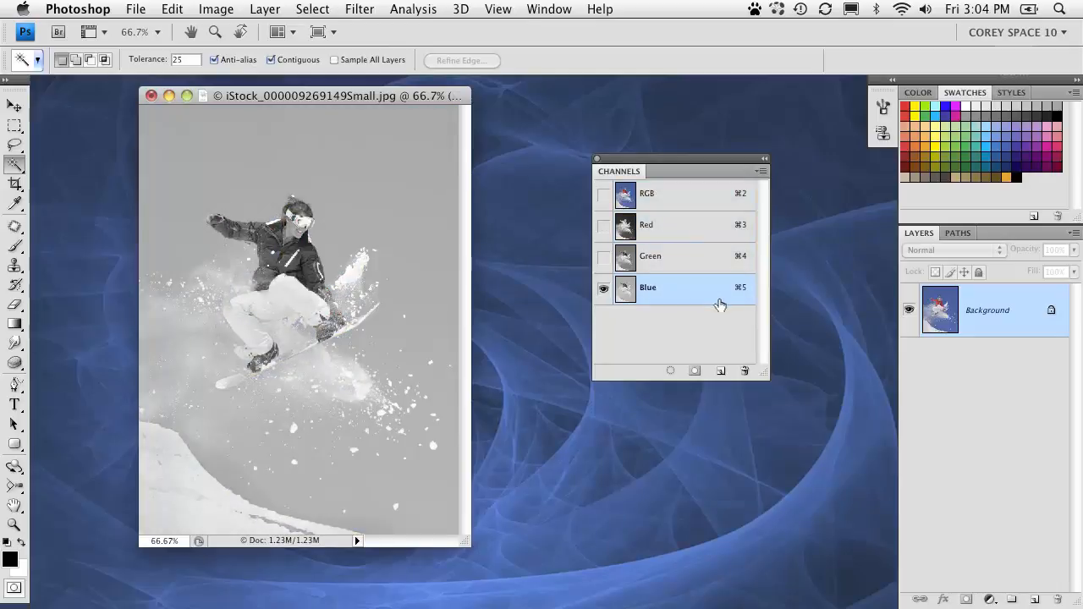
{"action": "left_click", "coordinate": [713, 227]}
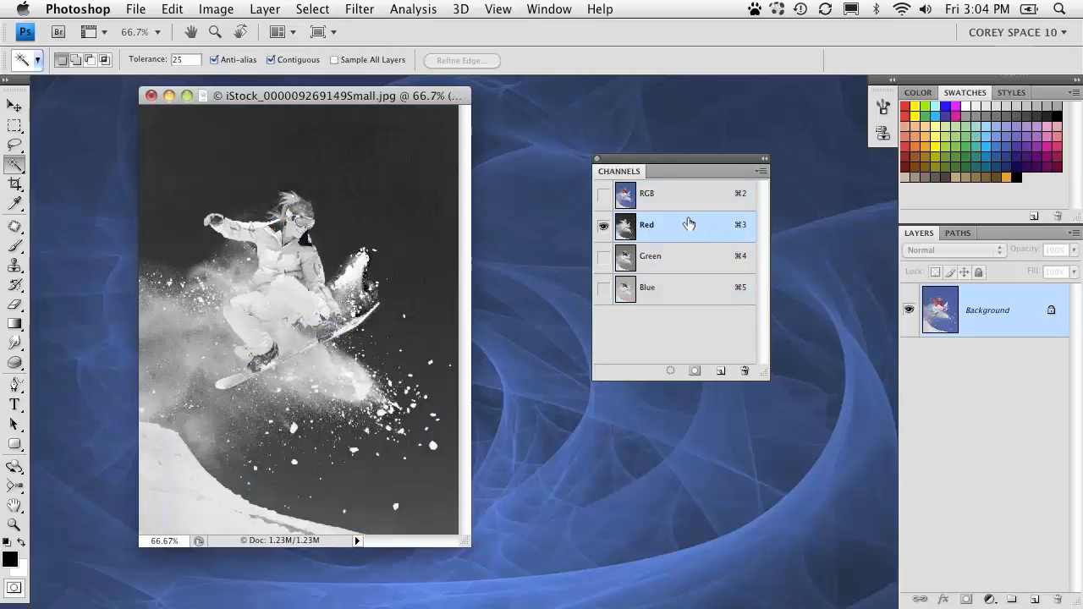
{"action": "left_click", "coordinate": [694, 259]}
{"action": "left_click", "coordinate": [682, 228]}
{"action": "left_click", "coordinate": [686, 258]}
{"action": "left_click", "coordinate": [689, 289]}
{"action": "left_click", "coordinate": [686, 258]}
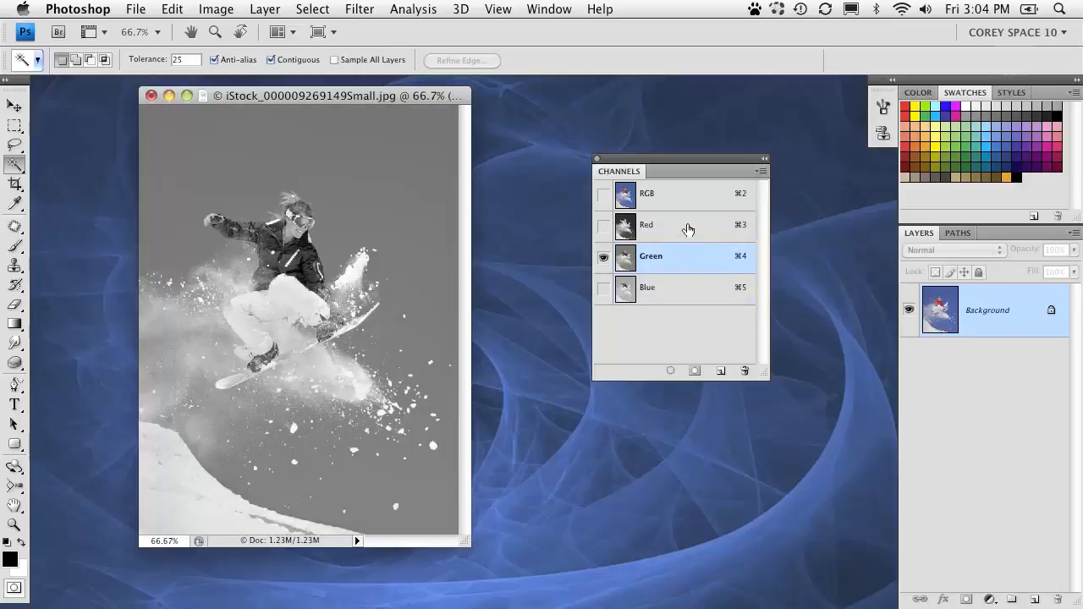
{"action": "left_click", "coordinate": [687, 228]}
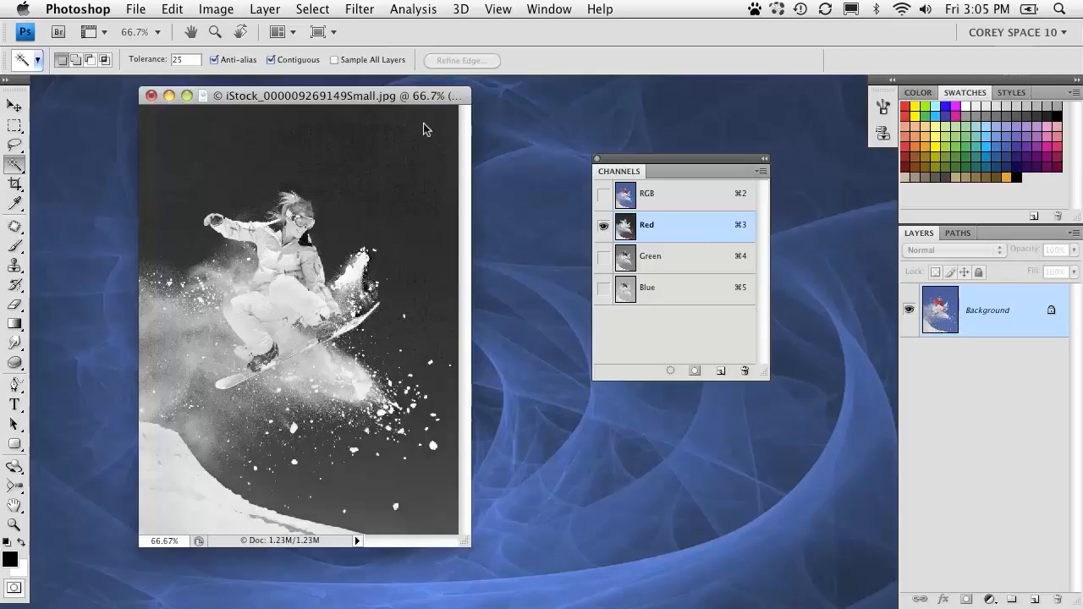
- Enlarge the document window slightly beyond the edges of the snowboarder photo and reposition it
{"action": "left_click_drag", "start_coordinate": [423, 96], "coordinate": [430, 96]}
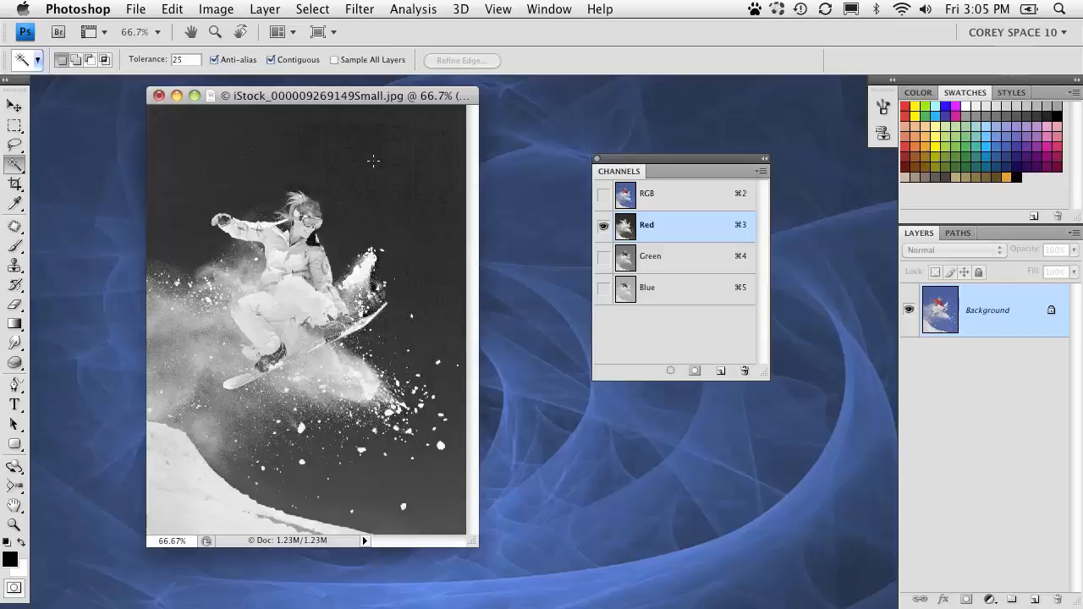
{"action": "left_click_drag", "start_coordinate": [412, 95], "coordinate": [434, 95]}
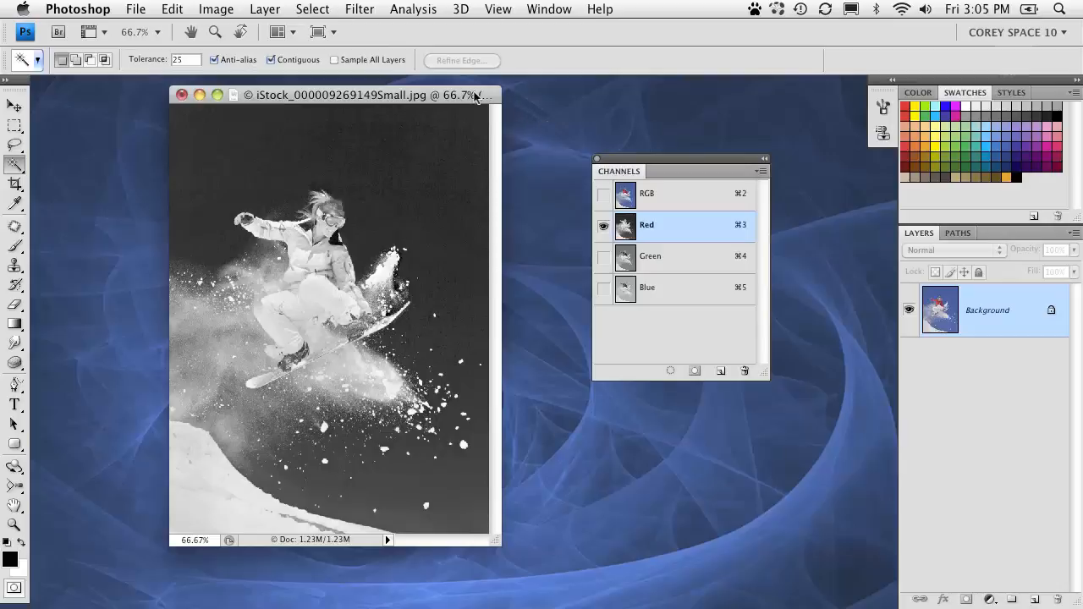
{"action": "left_click_drag", "start_coordinate": [474, 96], "coordinate": [473, 97]}
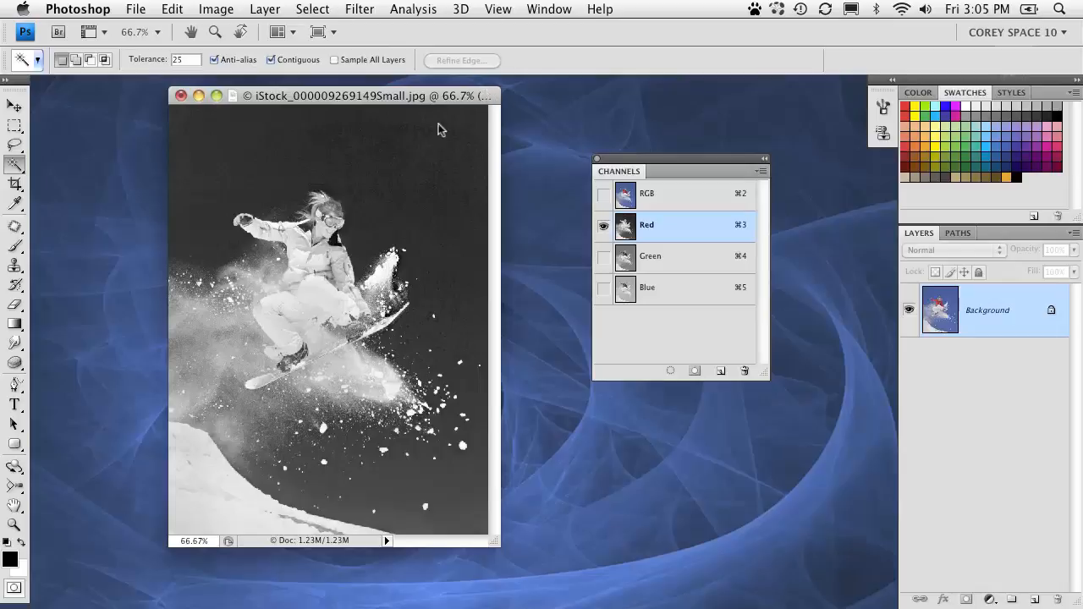
{"action": "left_click_drag", "start_coordinate": [442, 97], "coordinate": [415, 99]}
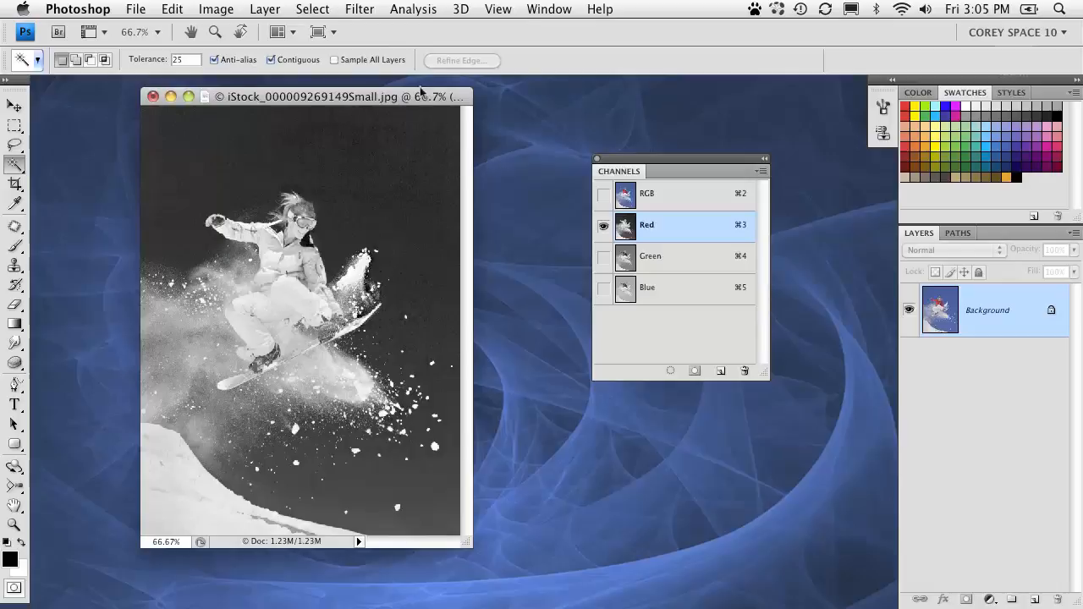
{"action": "left_click_drag", "start_coordinate": [421, 96], "coordinate": [421, 98]}
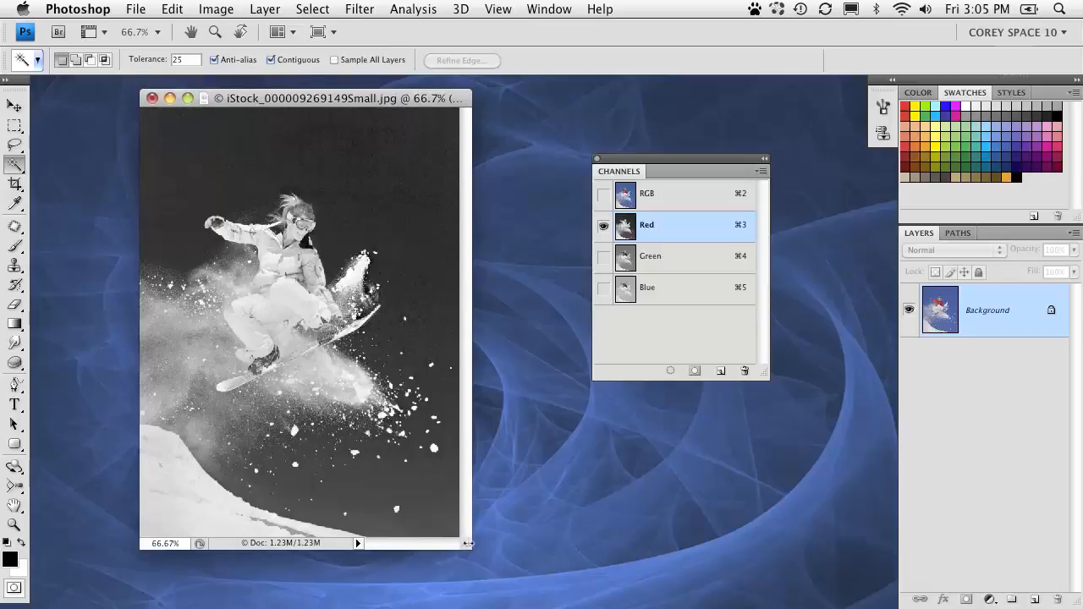
{"action": "left_click_drag", "start_coordinate": [466, 544], "coordinate": [514, 569]}
{"action": "left_click_drag", "start_coordinate": [408, 89], "coordinate": [388, 86]}
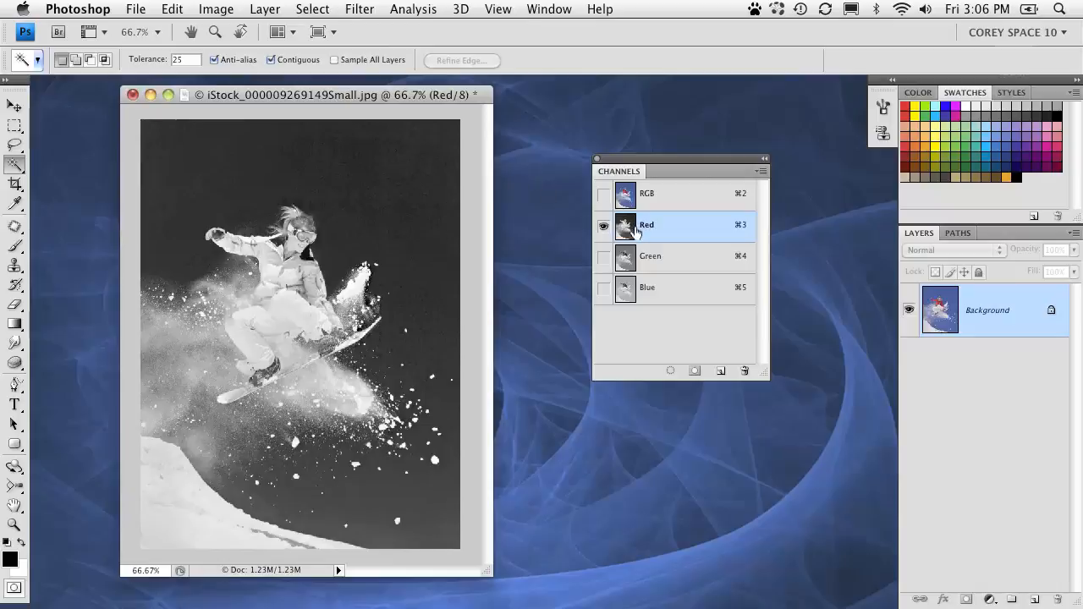
{"action": "left_click", "coordinate": [218, 11]}
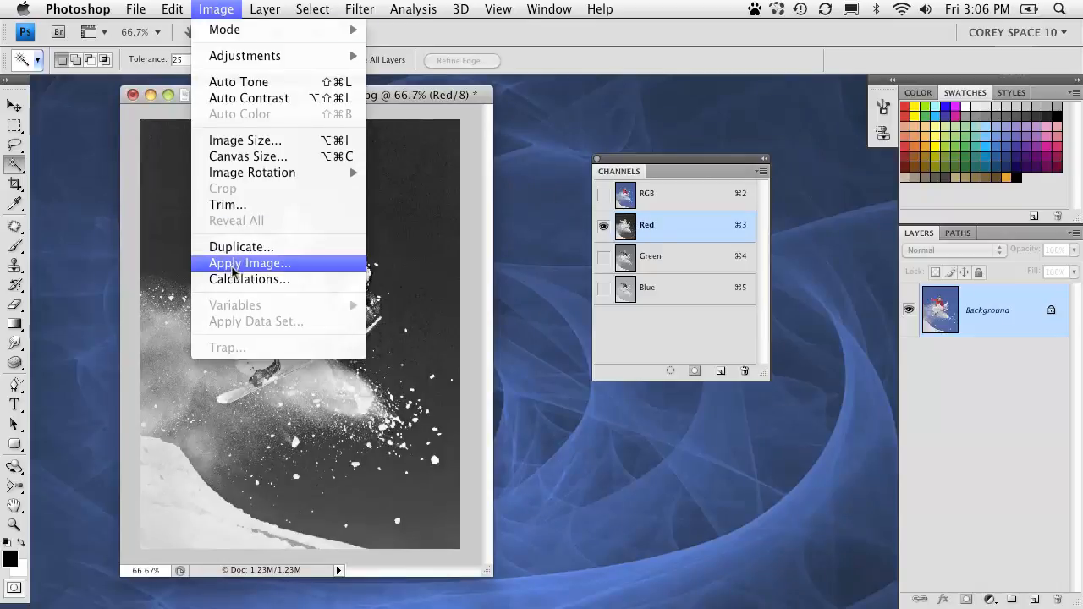
{"action": "left_click", "coordinate": [295, 279]}
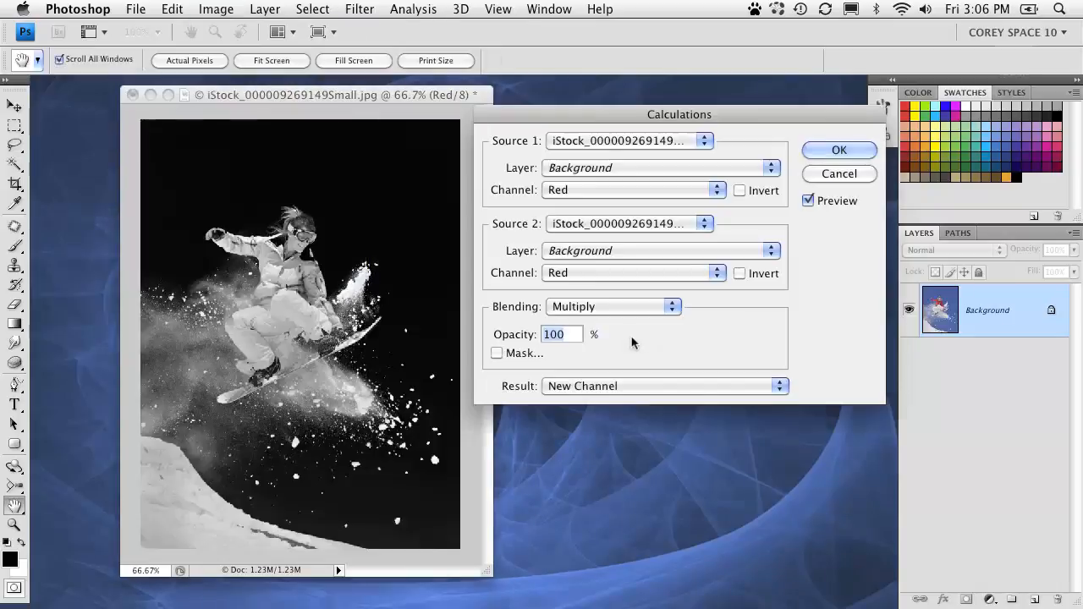
{"action": "left_click_drag", "start_coordinate": [601, 110], "coordinate": [547, 118]}
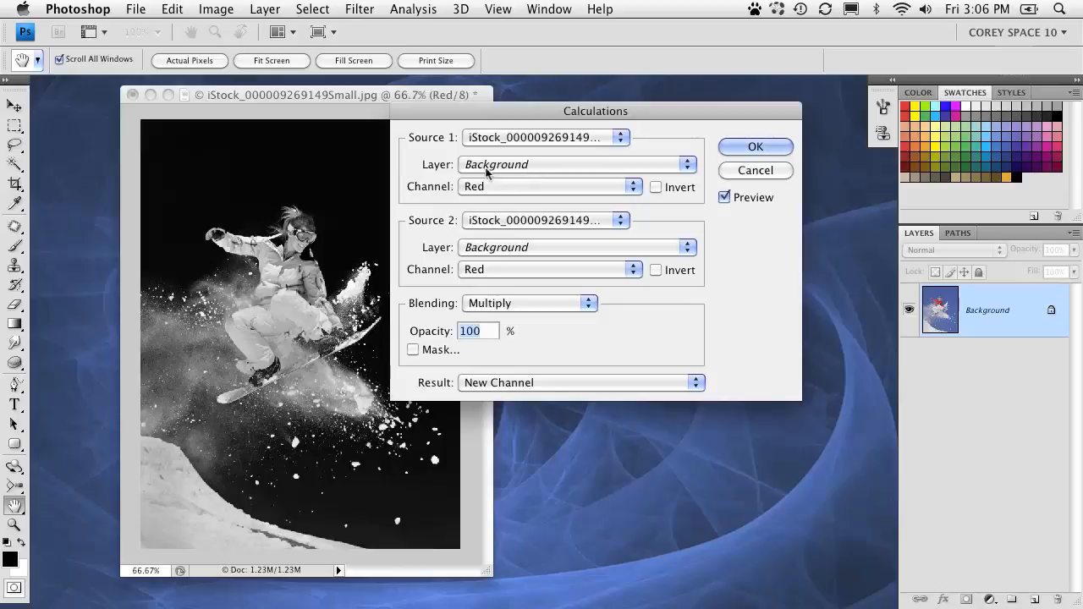
{"action": "left_click_drag", "start_coordinate": [524, 111], "coordinate": [513, 171]}
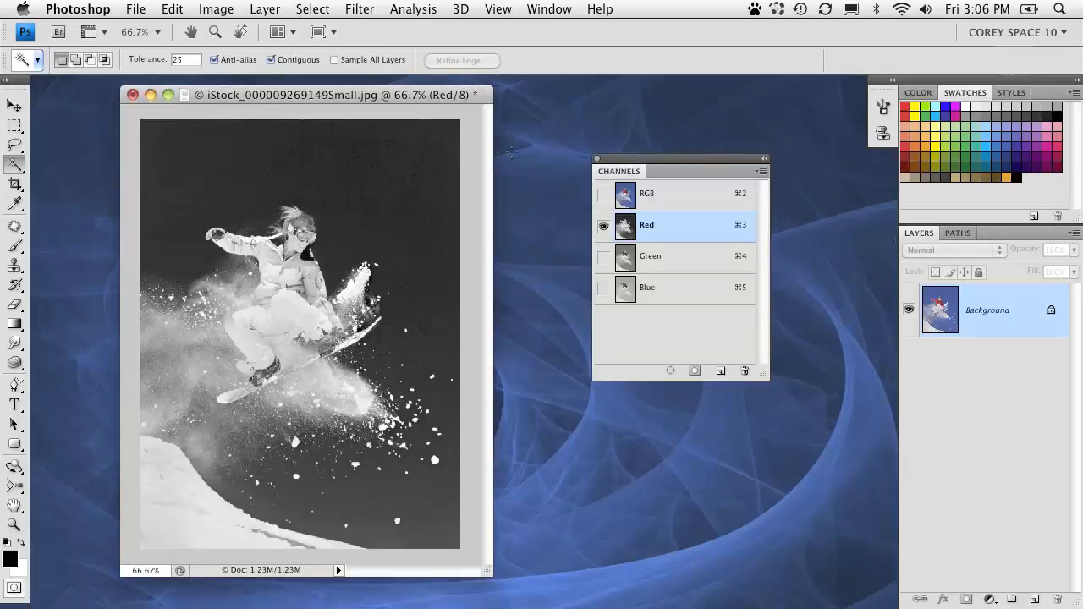
{"action": "left_click", "coordinate": [216, 8]}
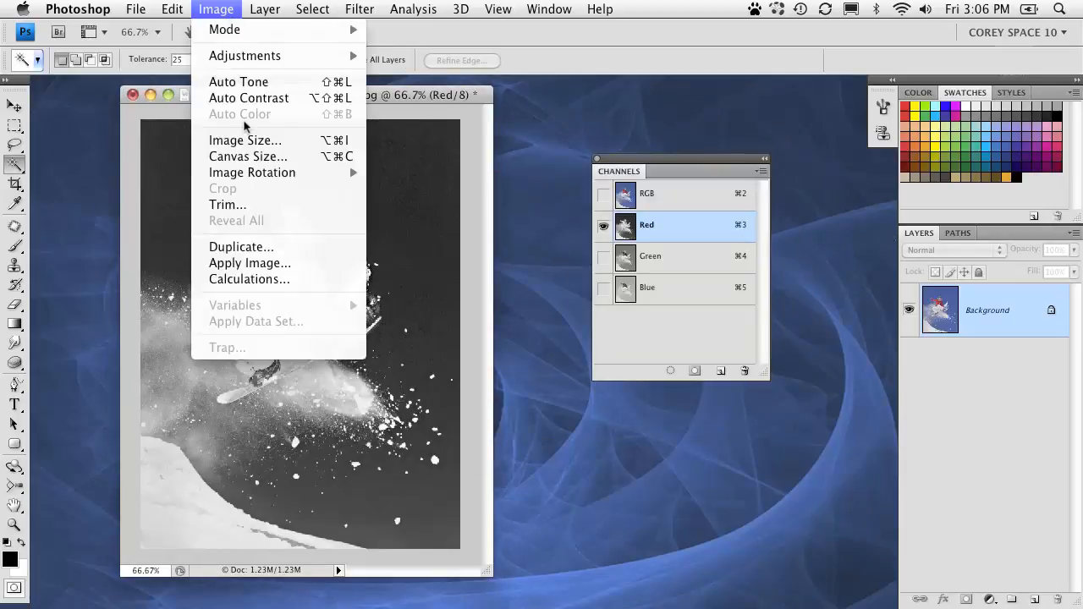
{"action": "left_click", "coordinate": [276, 280]}
{"action": "left_click_drag", "start_coordinate": [478, 123], "coordinate": [604, 105]}
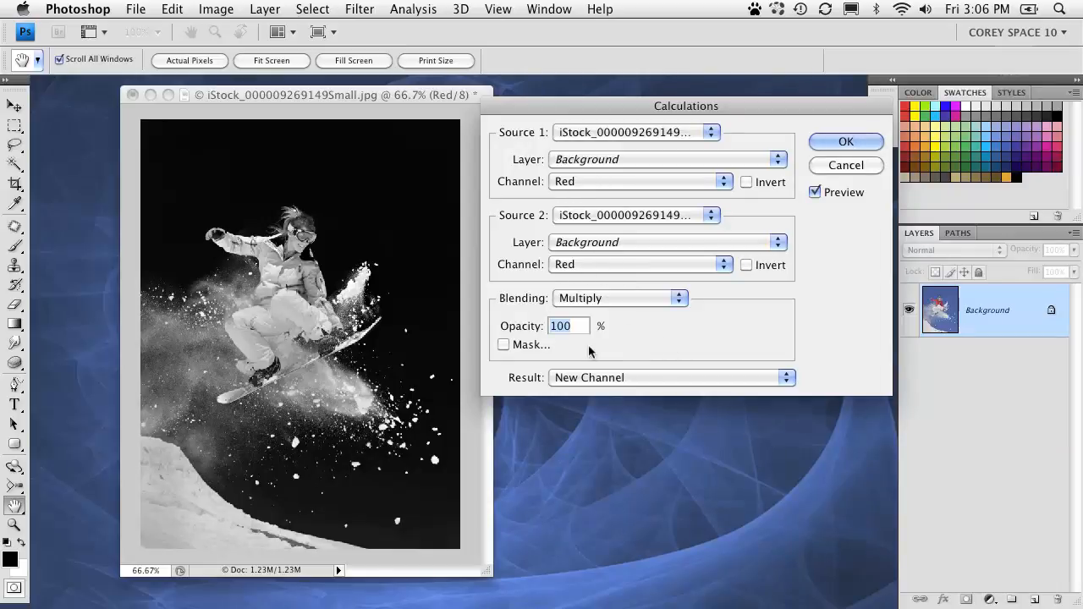
{"action": "left_click", "coordinate": [584, 136]}
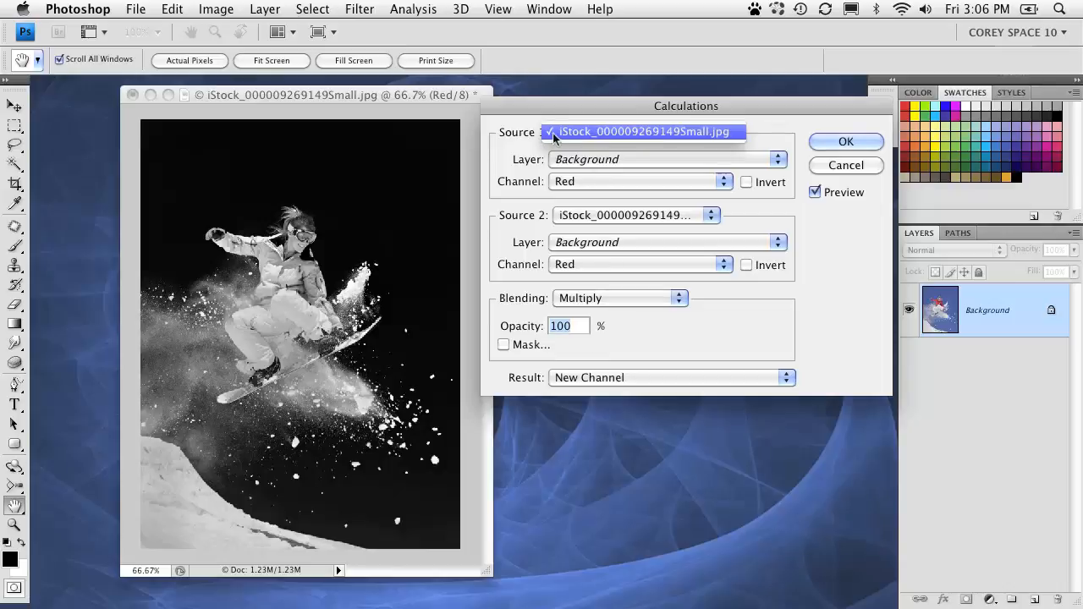
{"action": "left_click", "coordinate": [565, 133]}
{"action": "left_click", "coordinate": [592, 217]}
{"action": "left_click", "coordinate": [592, 216]}
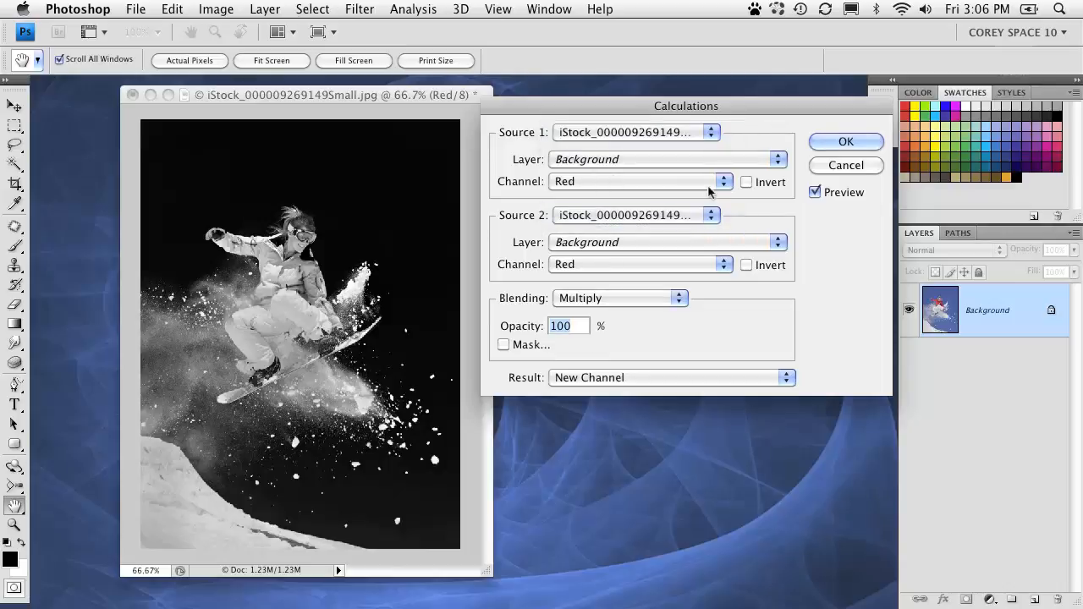
- Set Source 1 of the calculation to the Background layer and the Red channel
{"action": "left_click", "coordinate": [580, 160]}
{"action": "left_click", "coordinate": [581, 160]}
{"action": "left_click", "coordinate": [575, 183]}
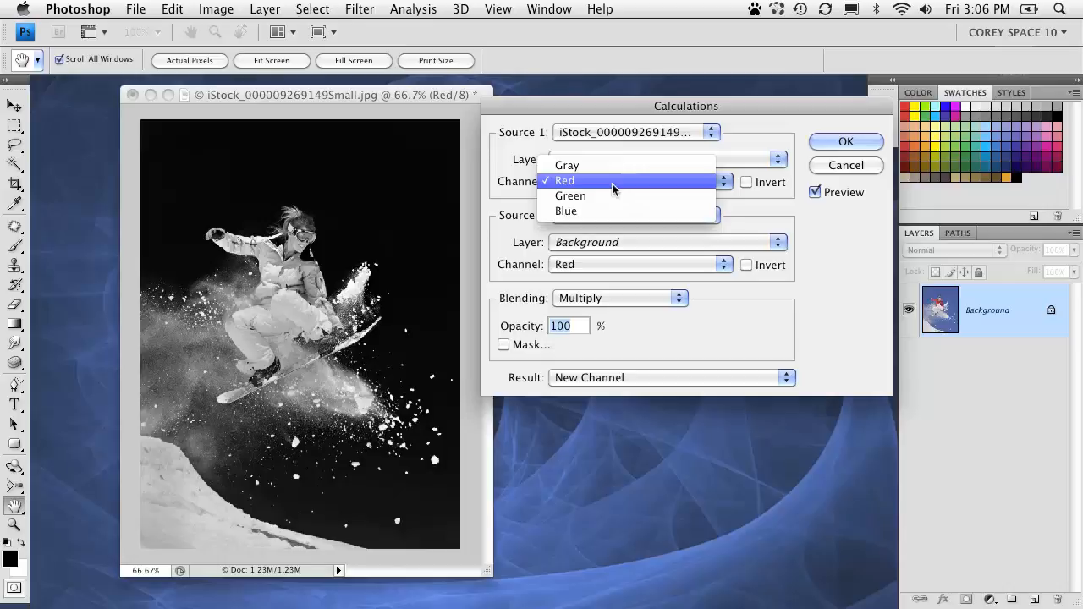
{"action": "left_click", "coordinate": [614, 181]}
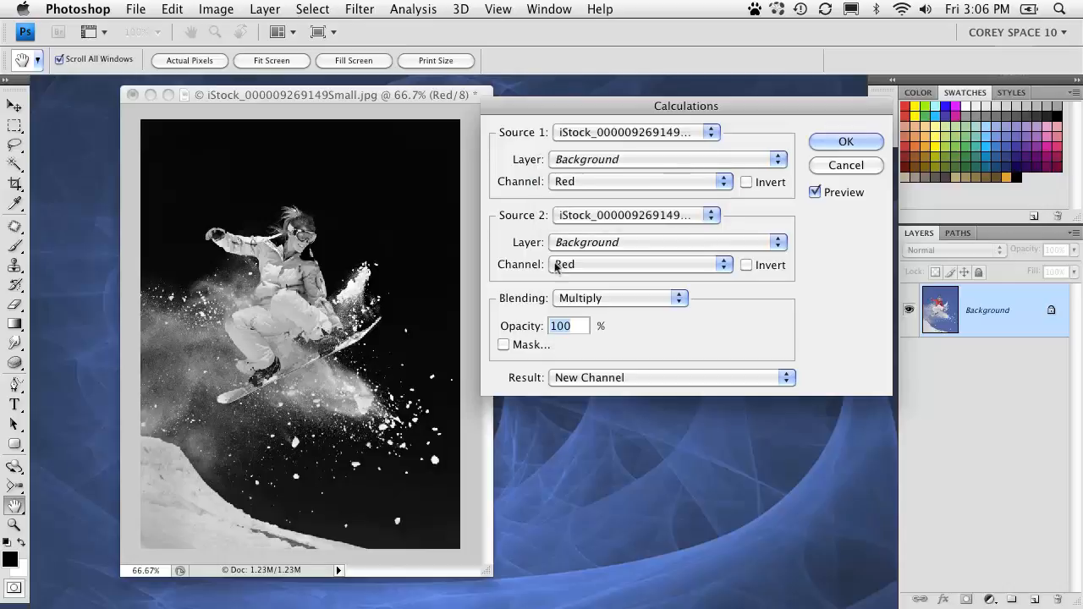
- Keep Source 2 of the calculation on the Red channel and the blending on Multiply
{"action": "left_click", "coordinate": [574, 266]}
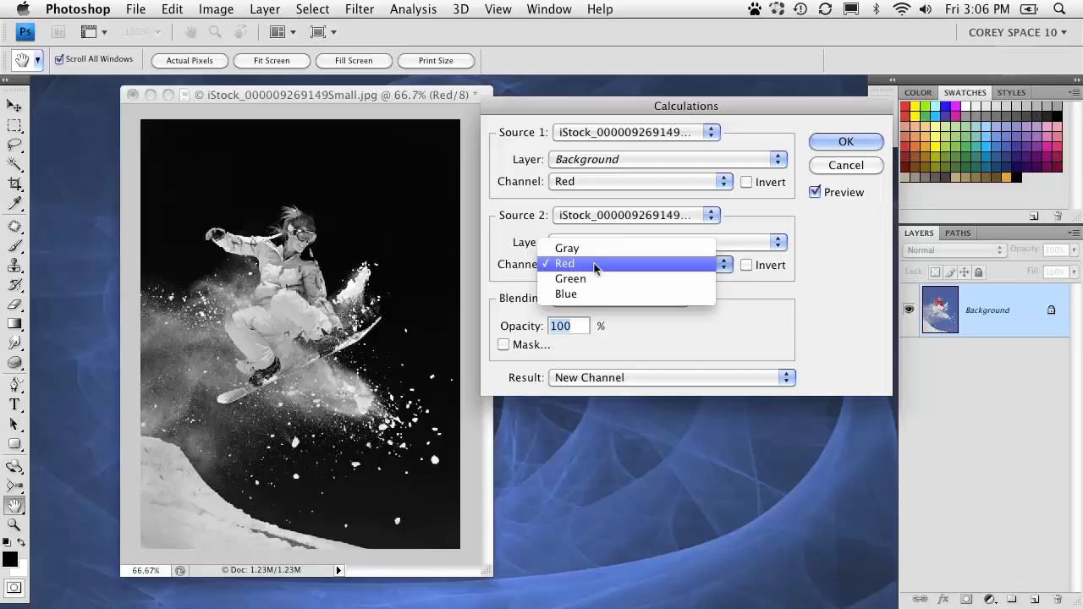
{"action": "left_click", "coordinate": [595, 263]}
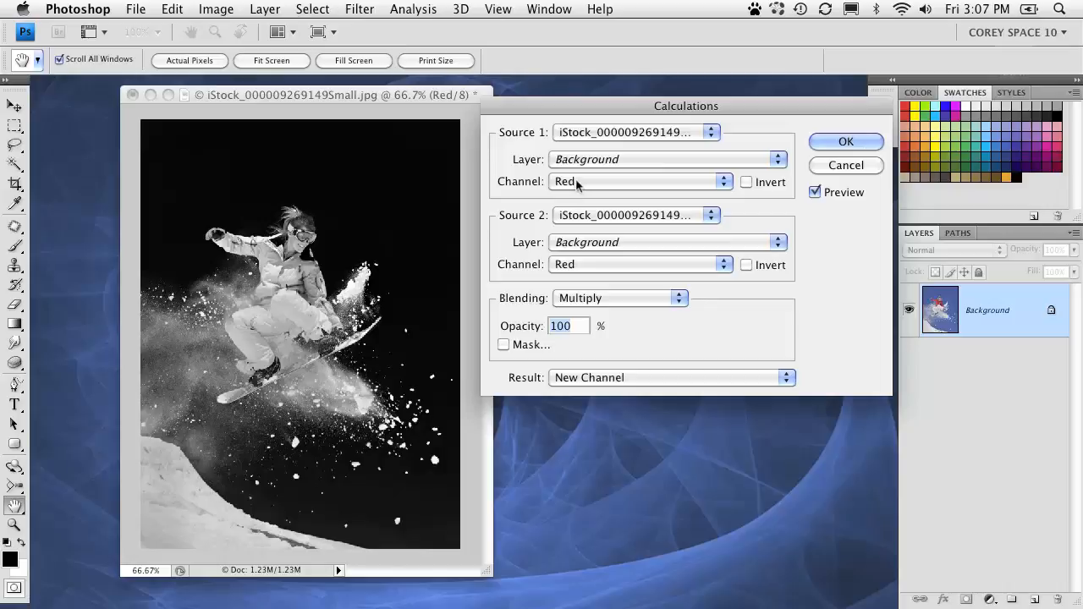
{"action": "left_click", "coordinate": [569, 300]}
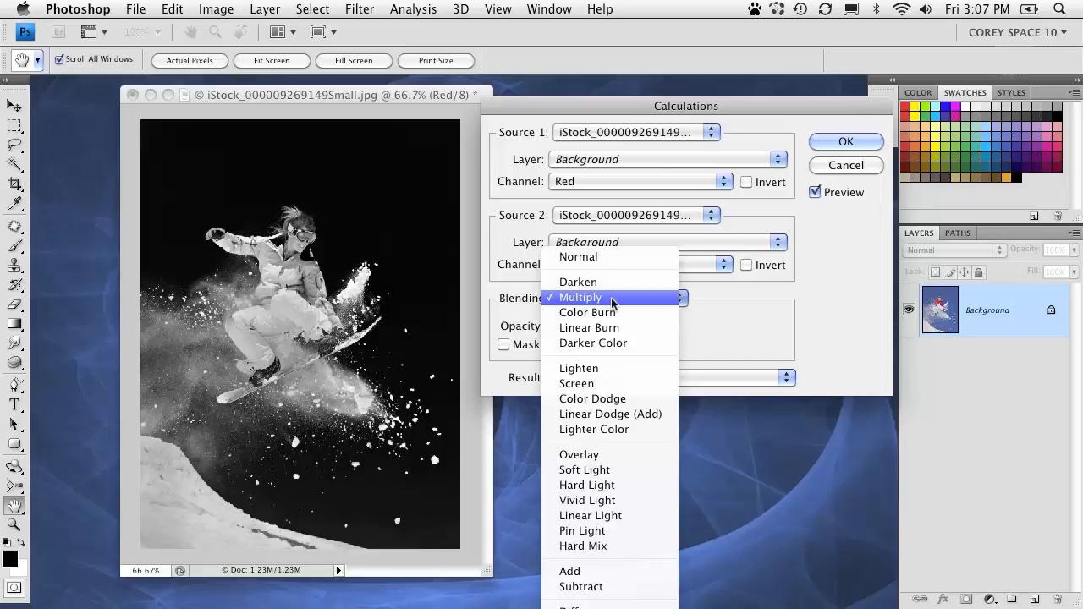
{"action": "left_click", "coordinate": [761, 248]}
- Compare the image with and without the calculation preview, and output the result as a New Channel
{"action": "left_click", "coordinate": [814, 193]}
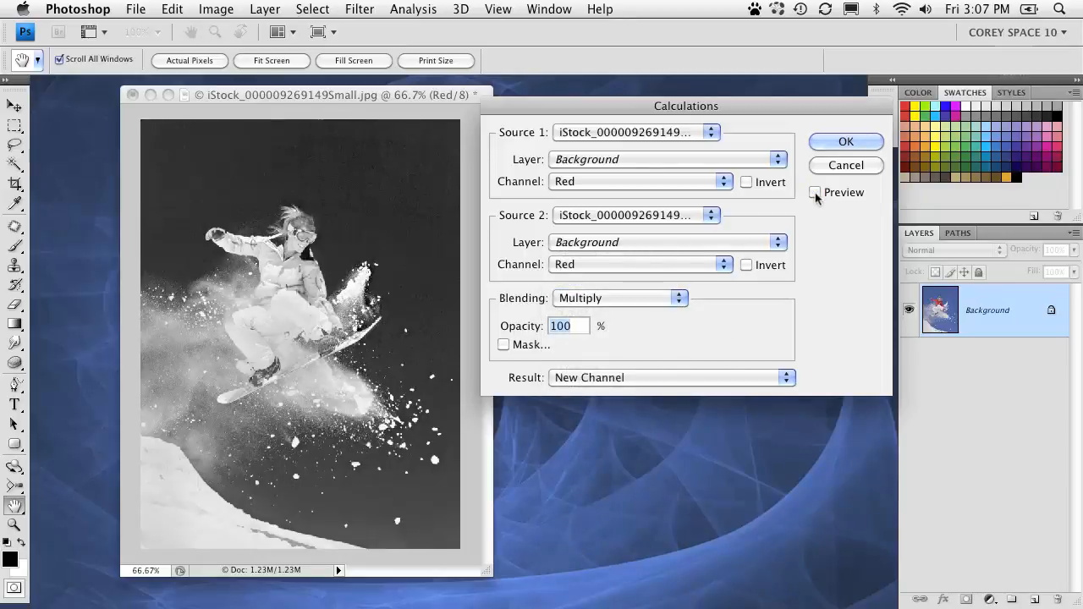
{"action": "left_click", "coordinate": [815, 192]}
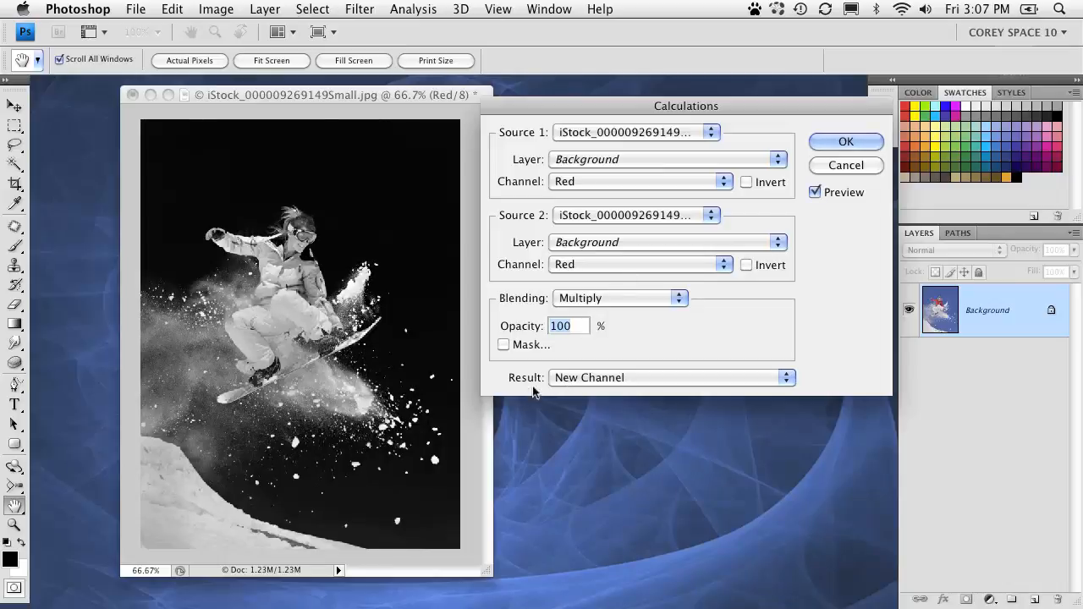
{"action": "left_click", "coordinate": [571, 380]}
{"action": "left_click", "coordinate": [612, 377]}
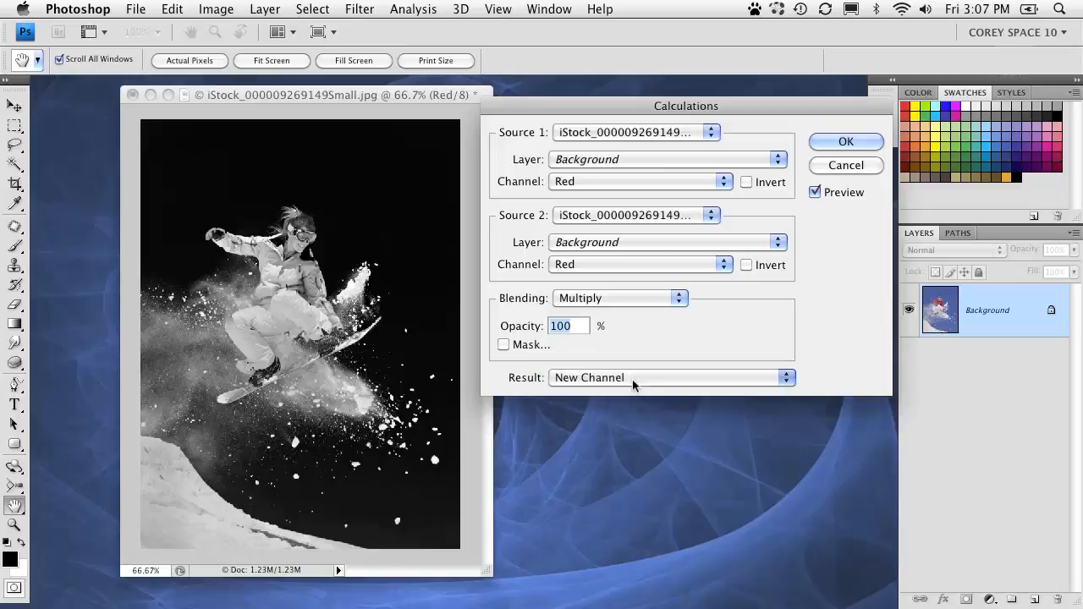
{"action": "left_click", "coordinate": [846, 142]}
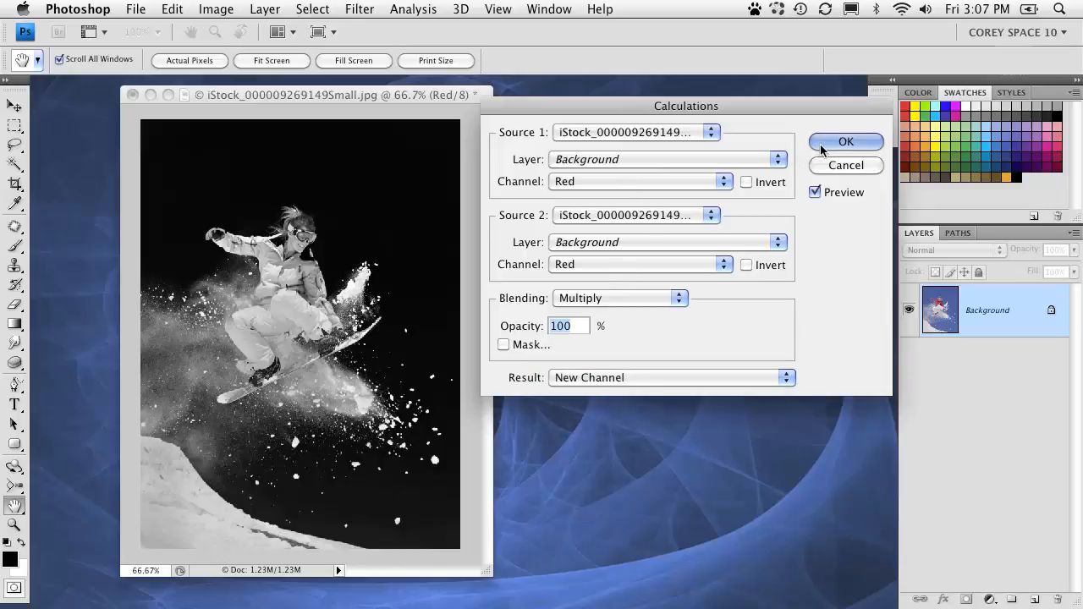
- Invert the Alpha 1 channel so the snowboarder is dark against a white sky
{"action": "key", "text": "w"}
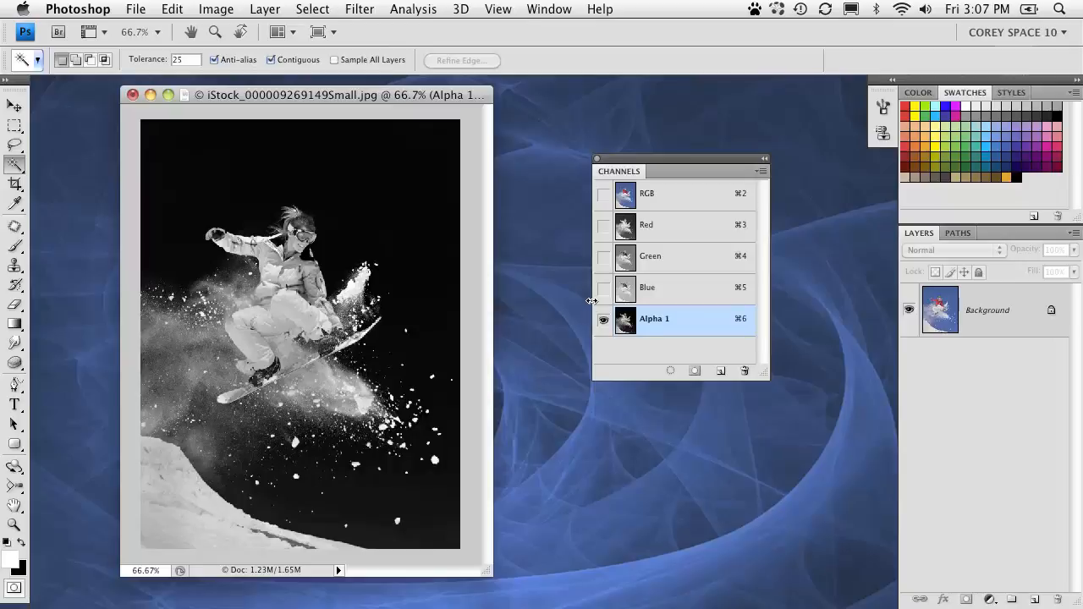
{"action": "key", "text": "super+i"}
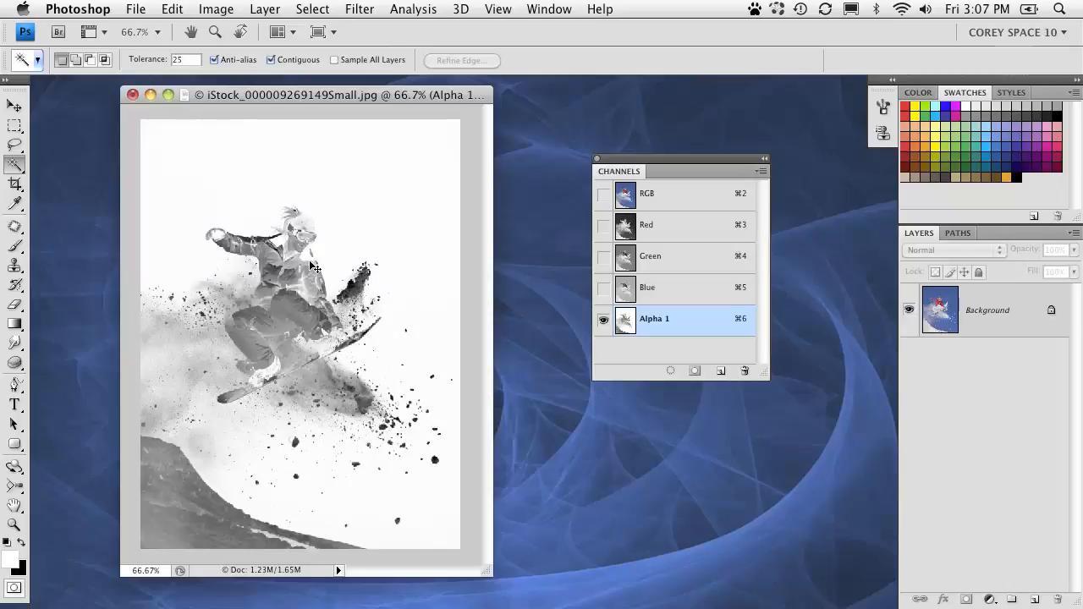
{"action": "key", "text": "super+plus"}
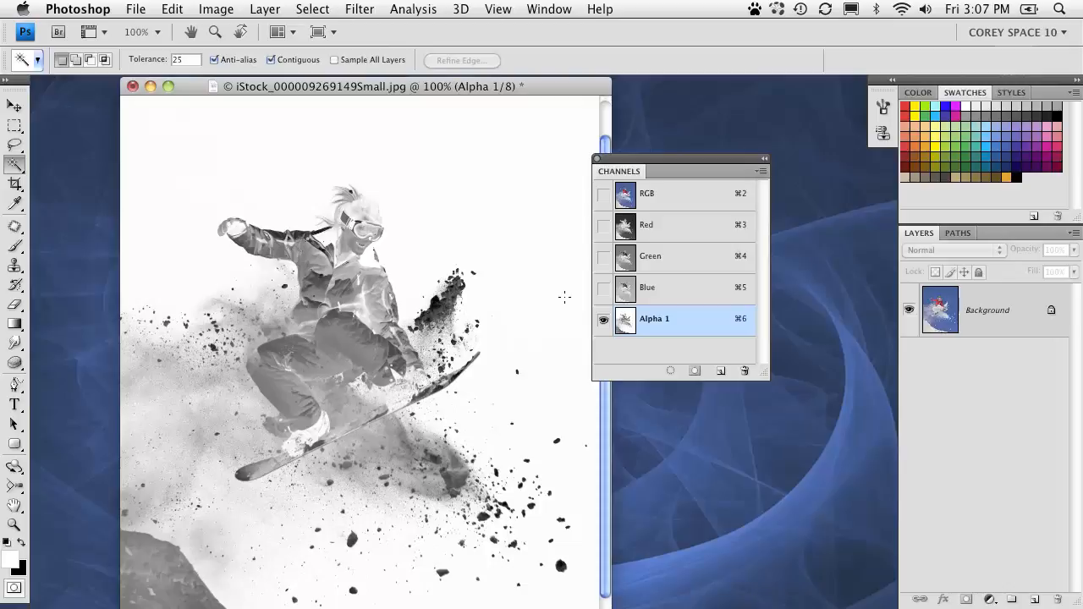
- Fill the Alpha 1 channel with Black in Overlay mode at 100% opacity
{"action": "key", "text": "shift+BackSpace"}
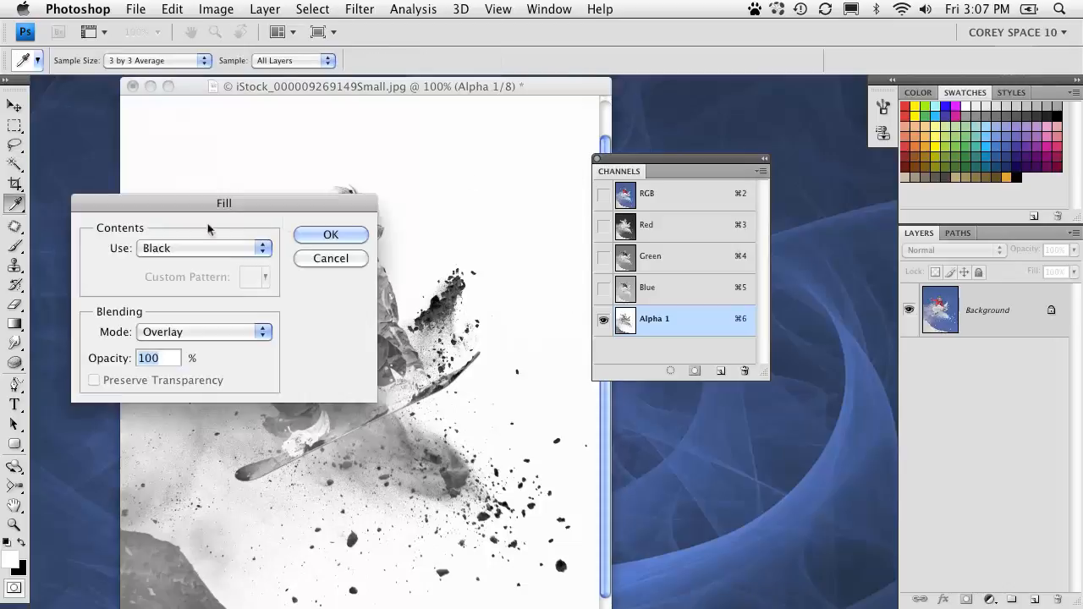
{"action": "left_click_drag", "start_coordinate": [154, 271], "coordinate": [246, 194]}
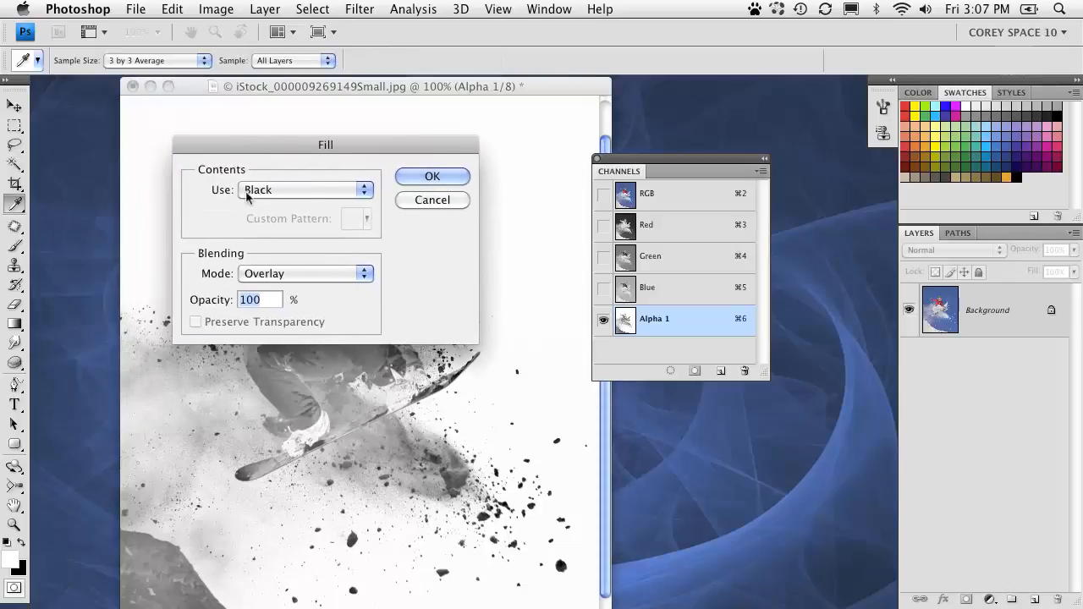
{"action": "left_click", "coordinate": [269, 191]}
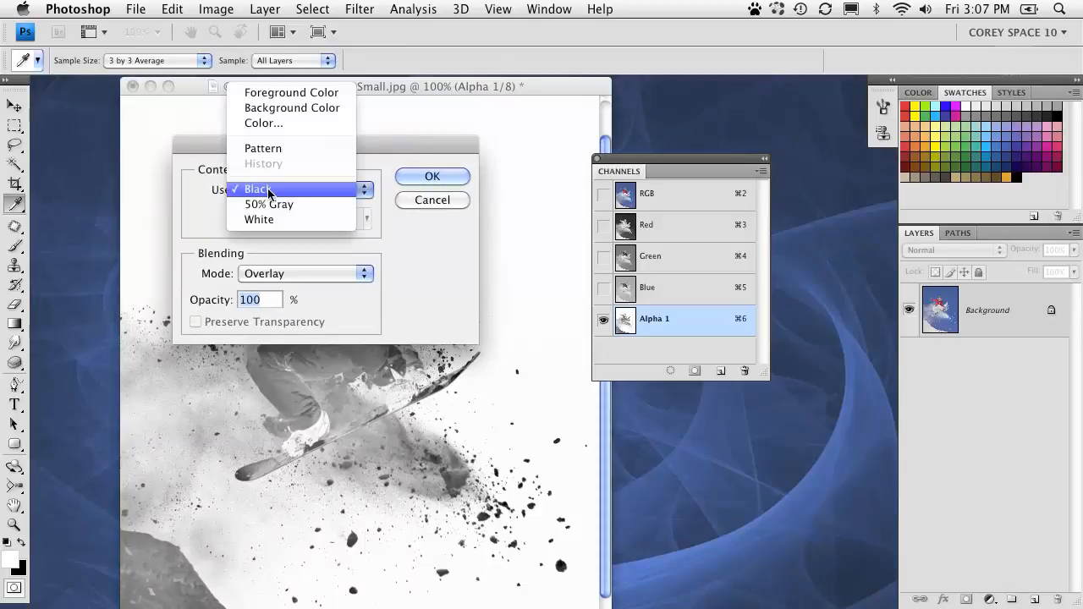
{"action": "left_click", "coordinate": [305, 189]}
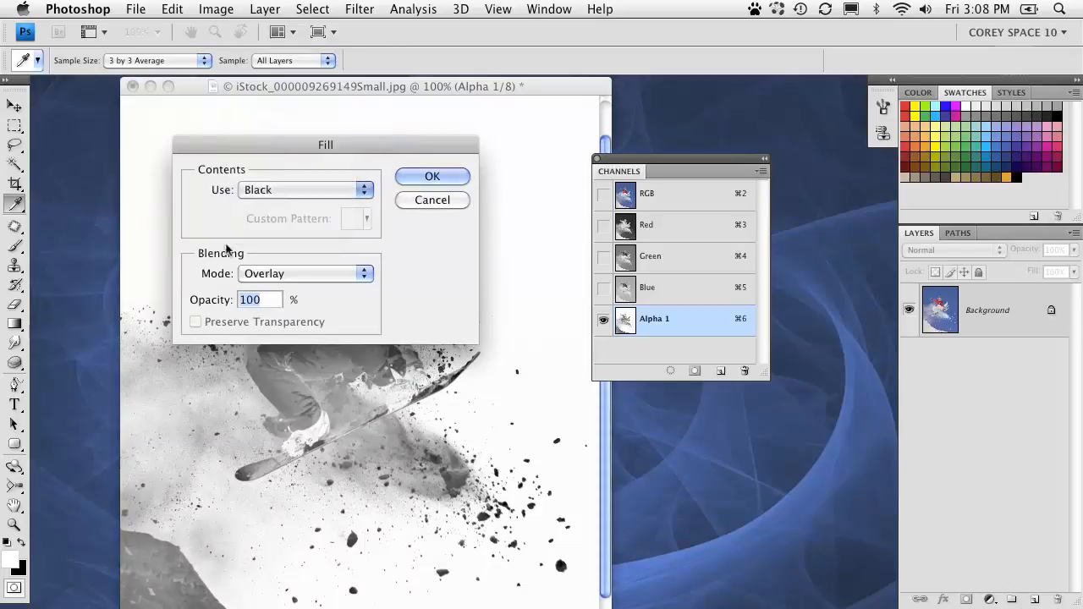
{"action": "left_click", "coordinate": [275, 275]}
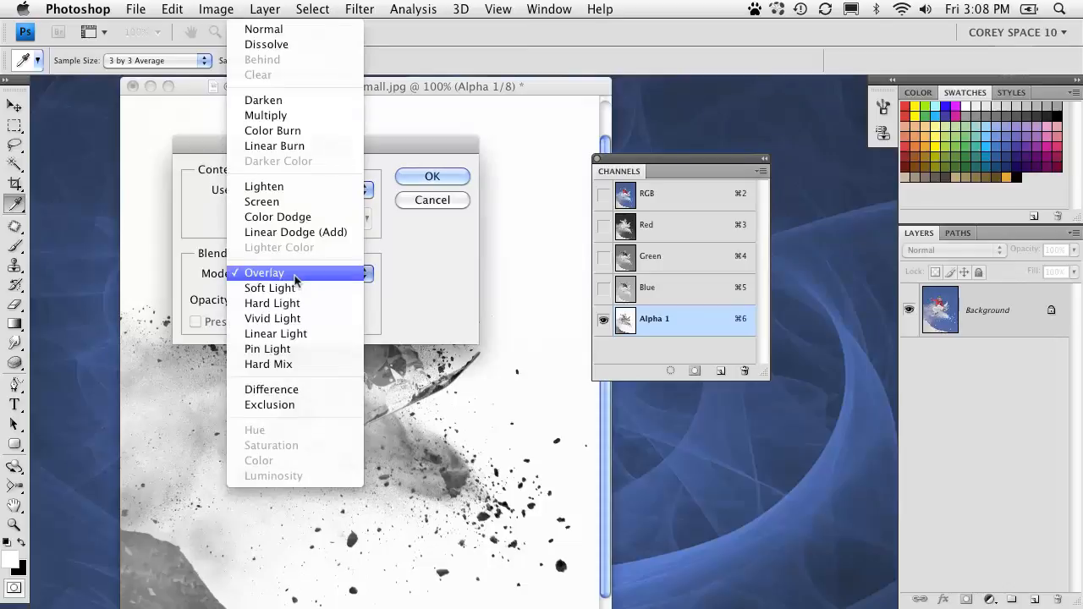
{"action": "left_click", "coordinate": [299, 280]}
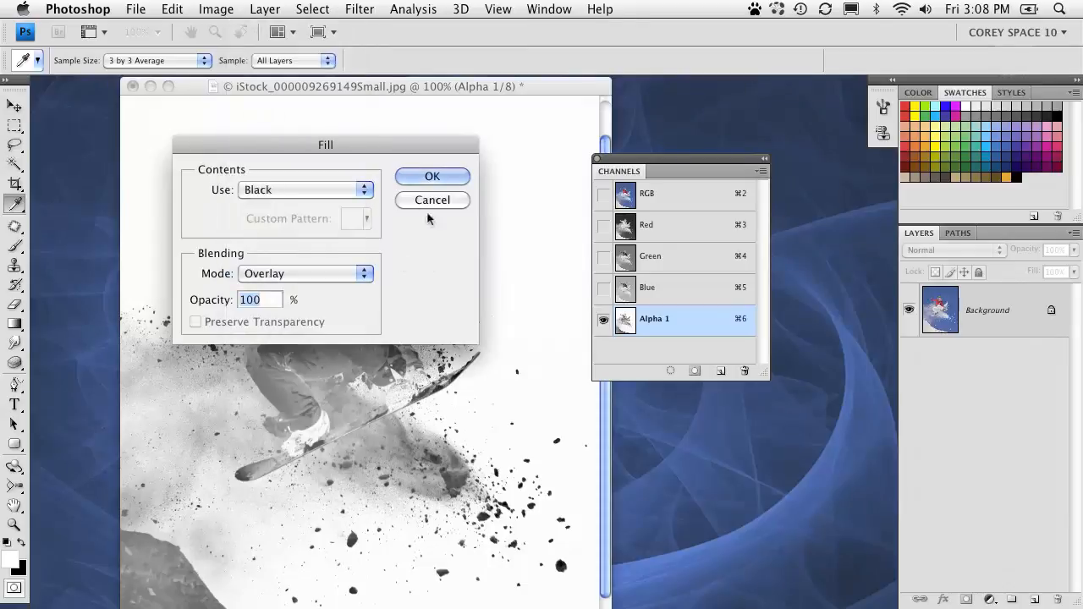
{"action": "left_click_drag", "start_coordinate": [420, 145], "coordinate": [462, 192]}
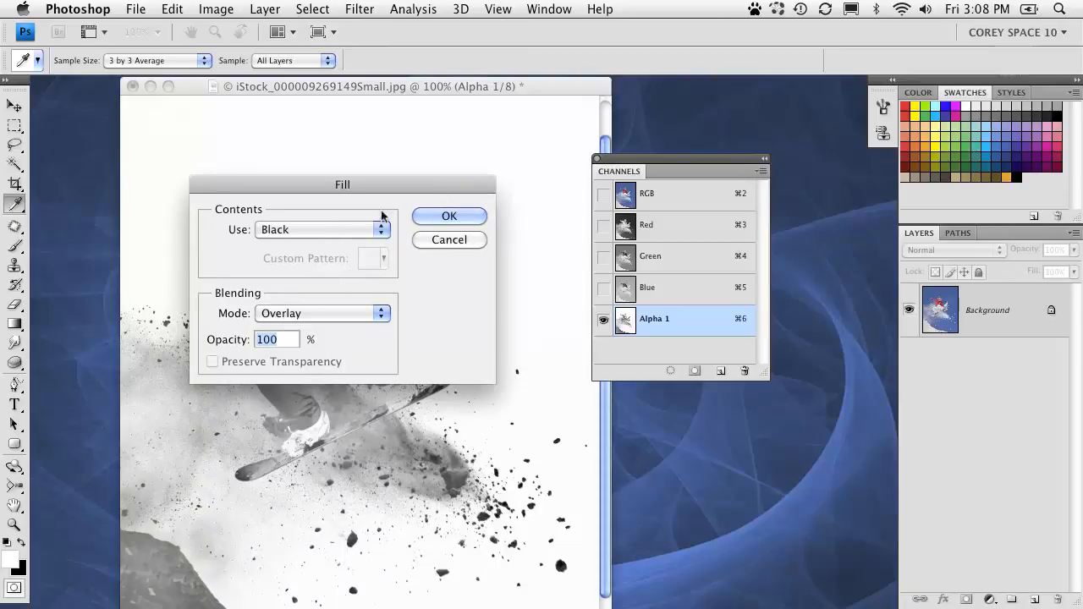
{"action": "left_click", "coordinate": [445, 218]}
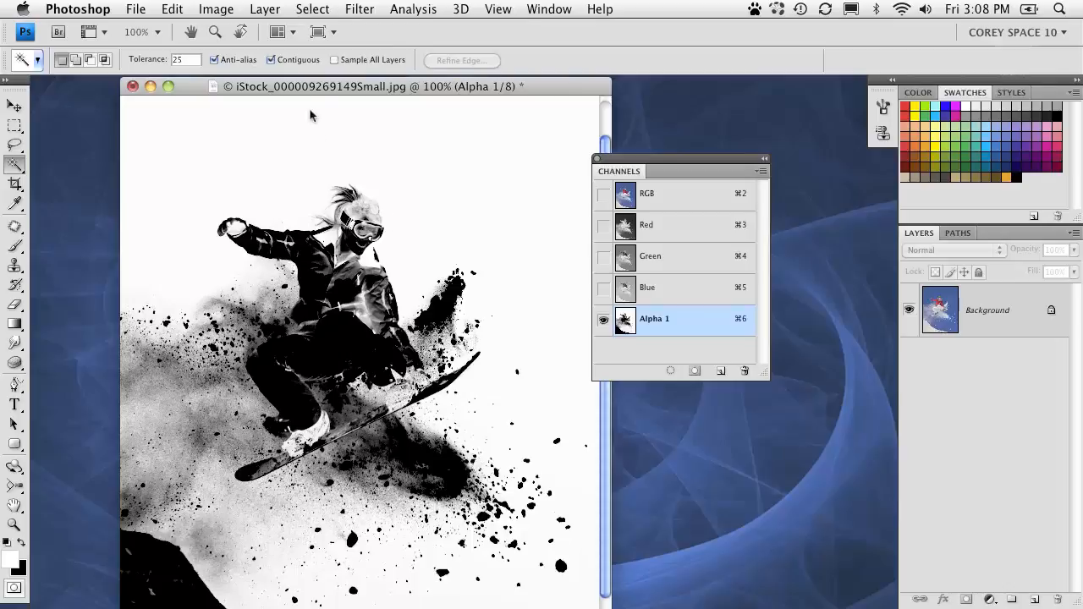
- Activate the Brush tool for retouching the snowboarder's upper body and reduce the brush size to 9 px
{"action": "left_click_drag", "start_coordinate": [302, 88], "coordinate": [319, 84]}
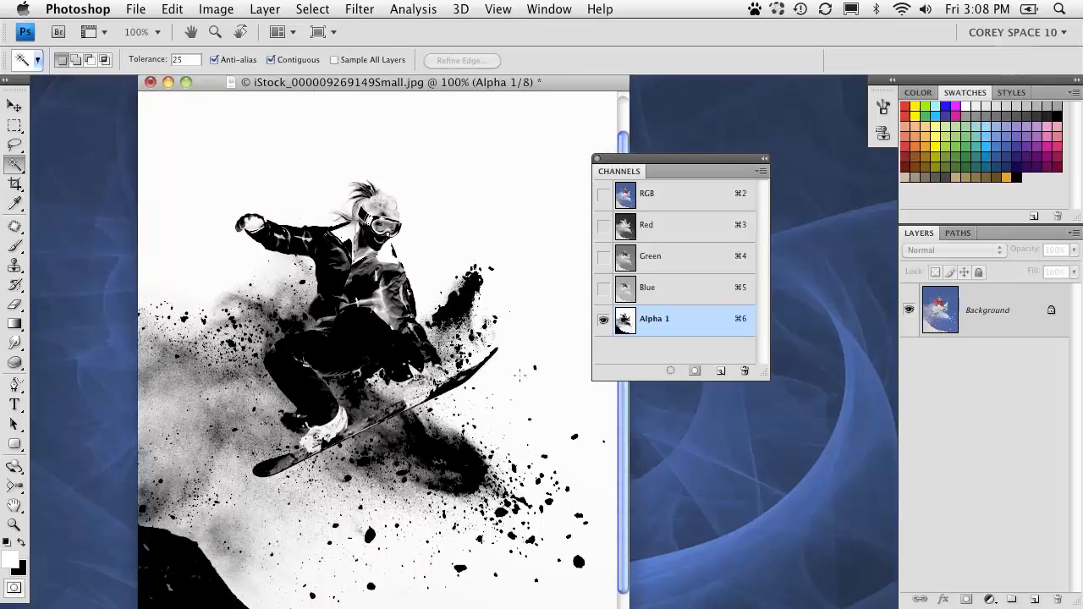
{"action": "scroll", "coordinate": [382, 369], "scroll_direction": "down", "scroll_amount": 3}
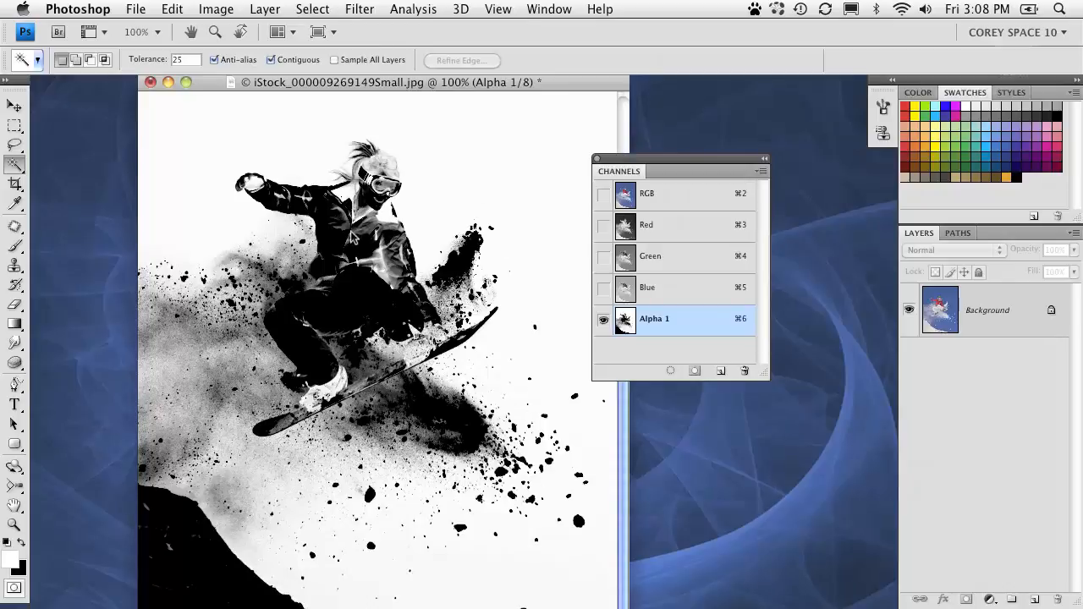
{"action": "left_click", "coordinate": [14, 524]}
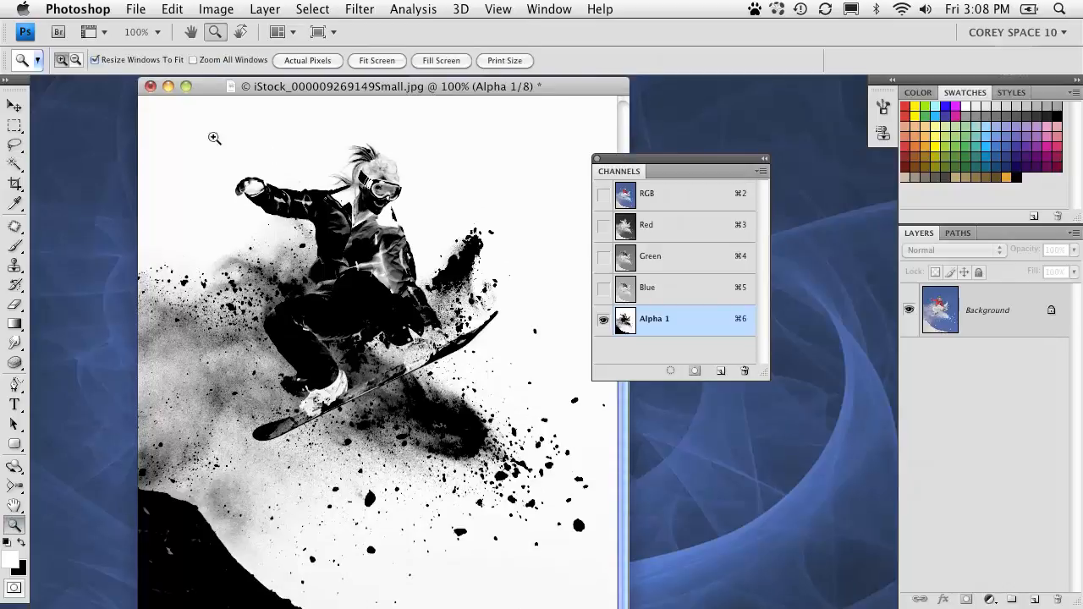
{"action": "left_click_drag", "start_coordinate": [214, 138], "coordinate": [382, 280]}
{"action": "left_click_drag", "start_coordinate": [468, 279], "coordinate": [359, 367]}
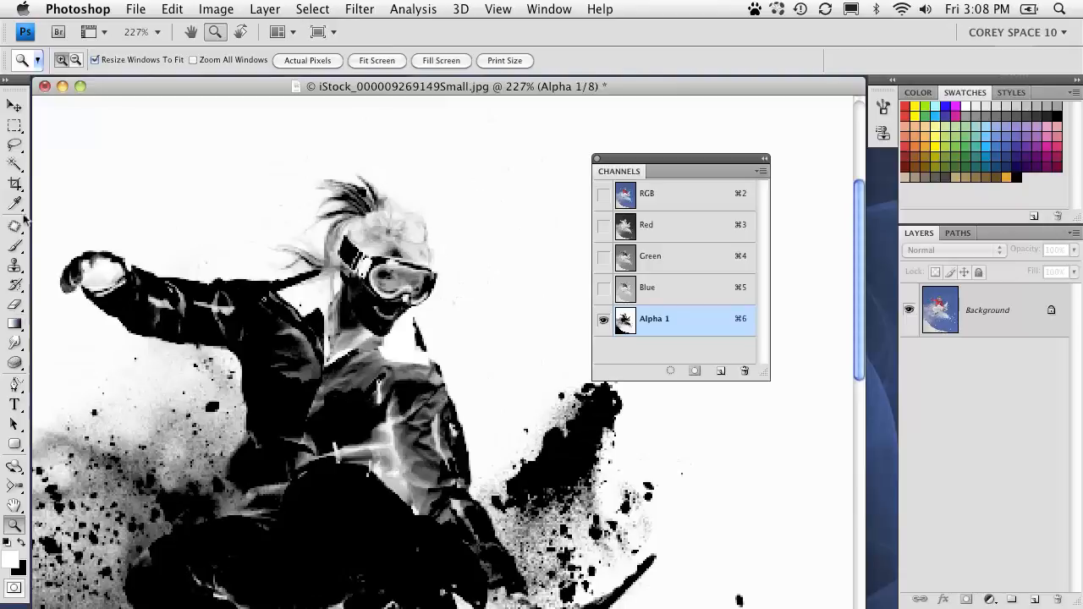
{"action": "left_click_drag", "start_coordinate": [15, 245], "coordinate": [66, 243]}
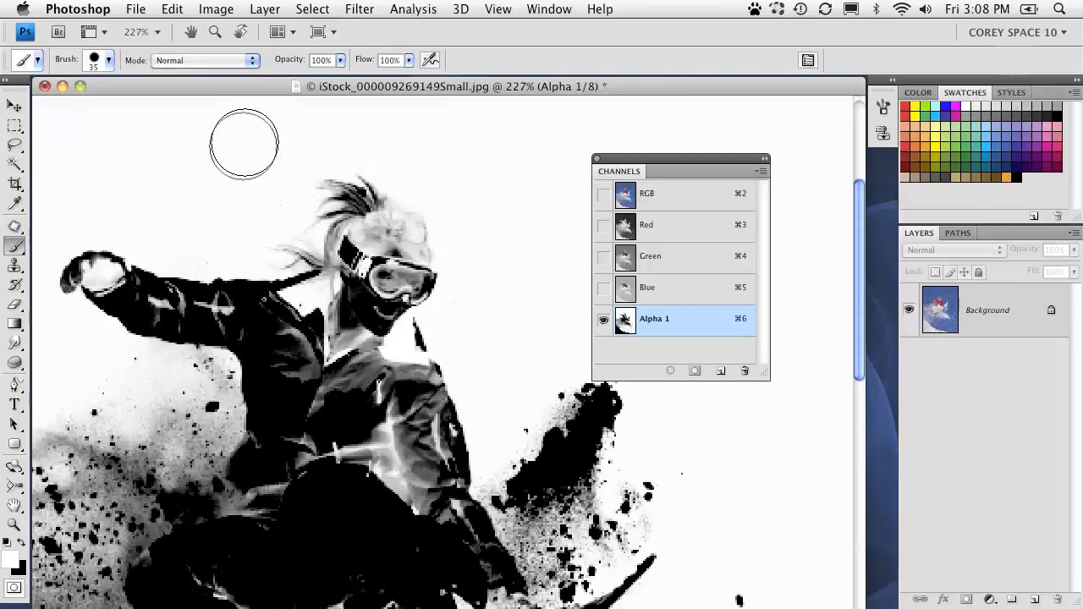
{"action": "key", "text": "bracketleft"}
{"action": "key", "text": "bracketleft"}
{"action": "key", "text": "bracketleft"}
{"action": "key", "text": "bracketleft"}
{"action": "key", "text": "bracketleft"}
{"action": "key", "text": "bracketleft"}
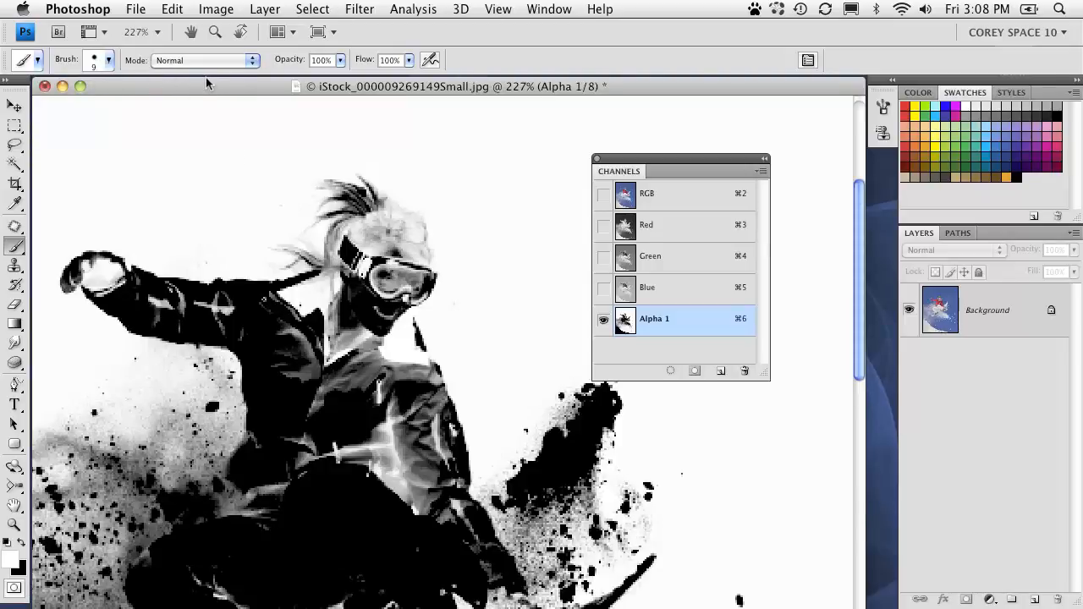
- Set the brush's blending mode to Overlay
{"action": "left_click", "coordinate": [185, 61]}
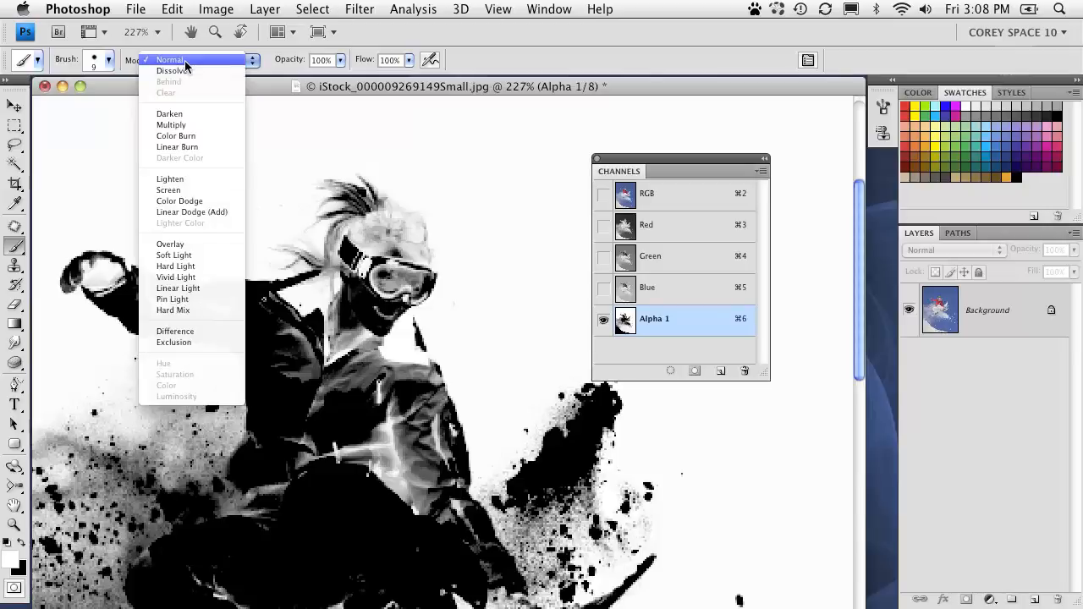
{"action": "left_click", "coordinate": [173, 63]}
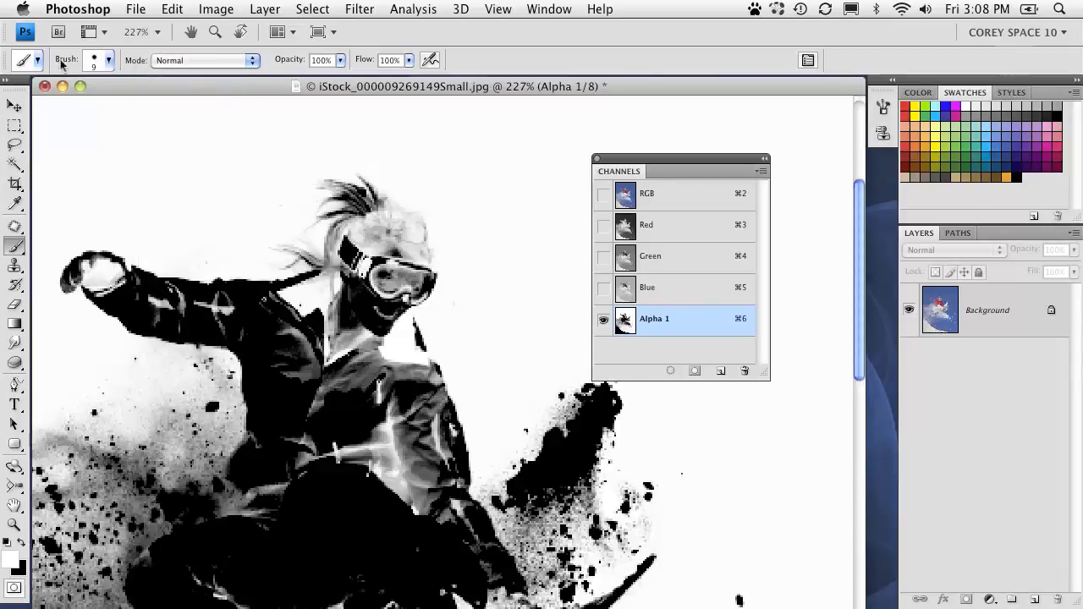
{"action": "left_click", "coordinate": [177, 62]}
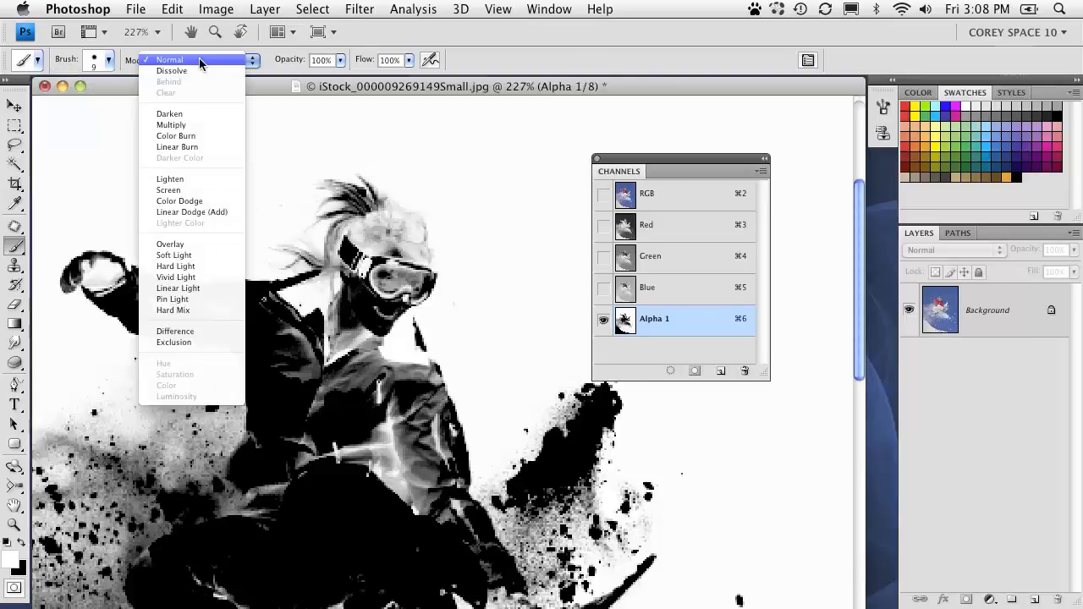
{"action": "left_click", "coordinate": [182, 243]}
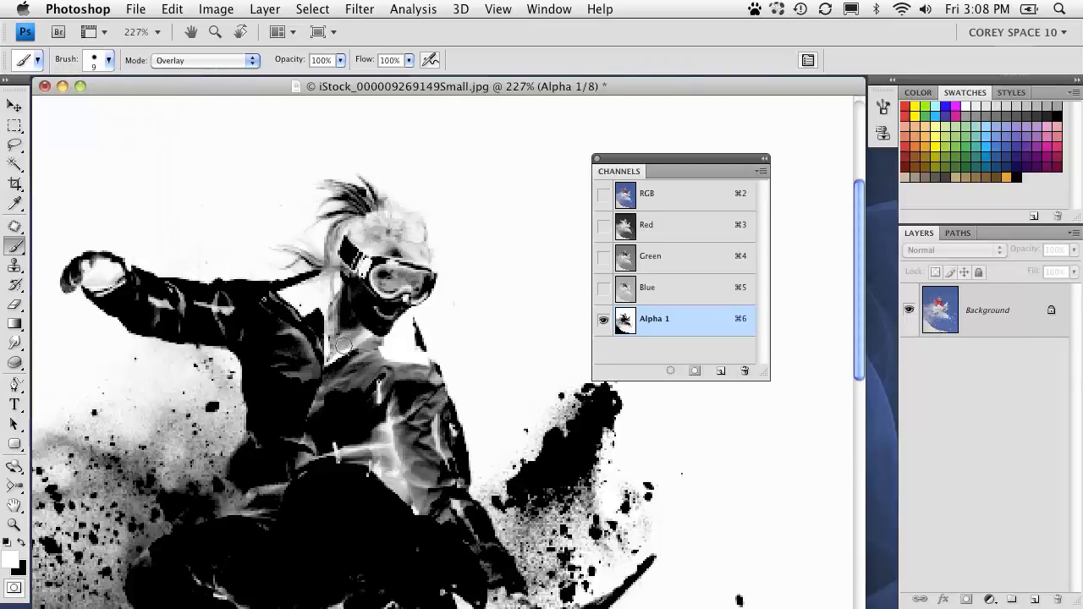
- Paint black over the snowboarder's outstretched sleeve and adjoining jacket side with a 20 px Overlay brush
{"action": "key", "text": "bracketright"}
{"action": "key", "text": "bracketright"}
{"action": "mouse_move", "coordinate": [314, 433]}
{"action": "left_mouse_down"}
{"action": "mouse_move", "coordinate": [296, 486]}
{"action": "mouse_move", "coordinate": [330, 417]}
{"action": "mouse_move", "coordinate": [318, 423]}
{"action": "mouse_move", "coordinate": [315, 404]}
{"action": "mouse_move", "coordinate": [328, 393]}
{"action": "mouse_move", "coordinate": [309, 444]}
{"action": "mouse_move", "coordinate": [299, 355]}
{"action": "mouse_move", "coordinate": [217, 308]}
{"action": "mouse_move", "coordinate": [226, 306]}
{"action": "mouse_move", "coordinate": [164, 302]}
{"action": "mouse_move", "coordinate": [211, 315]}
{"action": "left_mouse_up"}
{"action": "key", "text": "x"}
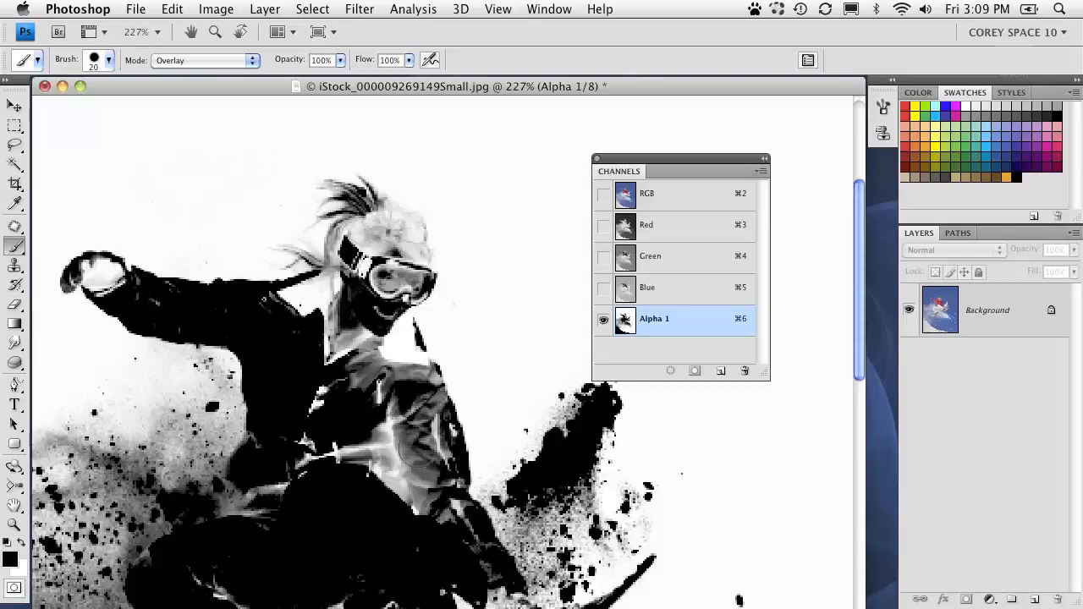
- Darken the gray areas of the snowboarder's jacket, head, legs and hand in Alpha 1 with the black Overlay brush, undoing a stray stroke
{"action": "mouse_move", "coordinate": [421, 435]}
{"action": "left_mouse_down"}
{"action": "mouse_move", "coordinate": [428, 510]}
{"action": "mouse_move", "coordinate": [415, 382]}
{"action": "mouse_move", "coordinate": [360, 355]}
{"action": "mouse_move", "coordinate": [349, 290]}
{"action": "mouse_move", "coordinate": [363, 436]}
{"action": "mouse_move", "coordinate": [397, 473]}
{"action": "mouse_move", "coordinate": [263, 490]}
{"action": "mouse_move", "coordinate": [304, 470]}
{"action": "mouse_move", "coordinate": [368, 465]}
{"action": "mouse_move", "coordinate": [415, 482]}
{"action": "mouse_move", "coordinate": [423, 381]}
{"action": "mouse_move", "coordinate": [367, 364]}
{"action": "mouse_move", "coordinate": [359, 296]}
{"action": "mouse_move", "coordinate": [393, 292]}
{"action": "mouse_move", "coordinate": [401, 247]}
{"action": "mouse_move", "coordinate": [385, 231]}
{"action": "mouse_move", "coordinate": [397, 245]}
{"action": "mouse_move", "coordinate": [391, 279]}
{"action": "mouse_move", "coordinate": [370, 254]}
{"action": "mouse_move", "coordinate": [360, 292]}
{"action": "mouse_move", "coordinate": [385, 232]}
{"action": "mouse_move", "coordinate": [401, 269]}
{"action": "mouse_move", "coordinate": [412, 258]}
{"action": "mouse_move", "coordinate": [412, 267]}
{"action": "mouse_move", "coordinate": [374, 230]}
{"action": "mouse_move", "coordinate": [347, 254]}
{"action": "mouse_move", "coordinate": [347, 338]}
{"action": "left_mouse_up"}
{"action": "key", "text": "super+z"}
{"action": "mouse_move", "coordinate": [347, 503]}
{"action": "left_mouse_down"}
{"action": "mouse_move", "coordinate": [346, 476]}
{"action": "mouse_move", "coordinate": [347, 325]}
{"action": "left_mouse_up"}
{"action": "mouse_move", "coordinate": [306, 415]}
{"action": "left_mouse_down"}
{"action": "mouse_move", "coordinate": [245, 413]}
{"action": "mouse_move", "coordinate": [210, 396]}
{"action": "mouse_move", "coordinate": [231, 387]}
{"action": "mouse_move", "coordinate": [225, 424]}
{"action": "mouse_move", "coordinate": [263, 551]}
{"action": "mouse_move", "coordinate": [234, 588]}
{"action": "mouse_move", "coordinate": [291, 533]}
{"action": "left_mouse_up"}
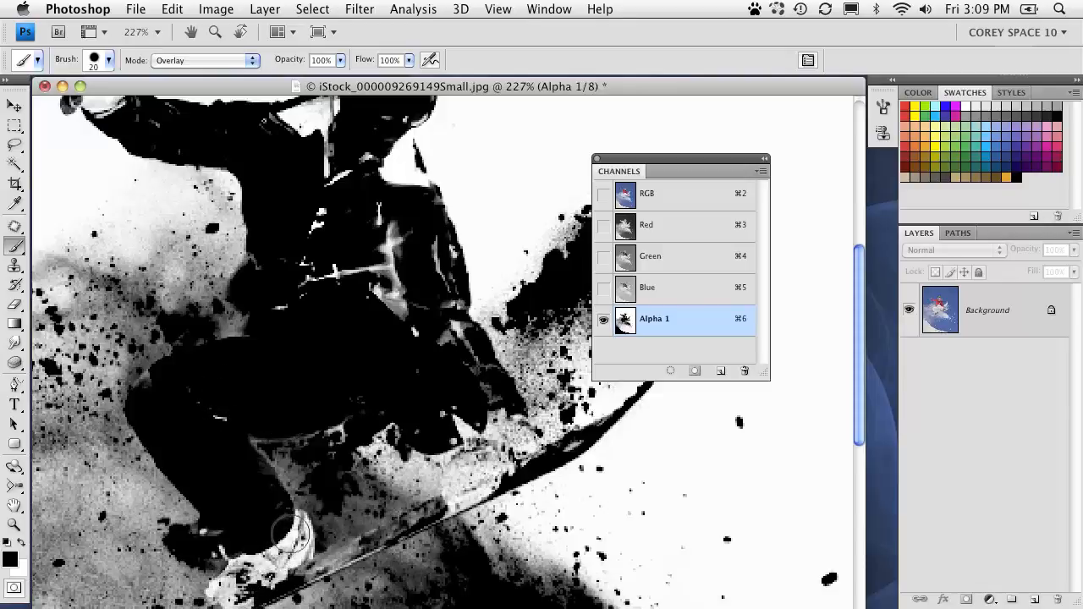
{"action": "mouse_move", "coordinate": [522, 417]}
{"action": "left_mouse_down"}
{"action": "mouse_move", "coordinate": [473, 406]}
{"action": "mouse_move", "coordinate": [485, 444]}
{"action": "mouse_move", "coordinate": [480, 463]}
{"action": "mouse_move", "coordinate": [461, 463]}
{"action": "mouse_move", "coordinate": [462, 493]}
{"action": "mouse_move", "coordinate": [477, 475]}
{"action": "mouse_move", "coordinate": [510, 466]}
{"action": "mouse_move", "coordinate": [516, 447]}
{"action": "mouse_move", "coordinate": [434, 314]}
{"action": "mouse_move", "coordinate": [459, 342]}
{"action": "mouse_move", "coordinate": [431, 231]}
{"action": "mouse_move", "coordinate": [418, 432]}
{"action": "left_mouse_up"}
{"action": "left_click_drag", "start_coordinate": [369, 503], "coordinate": [403, 391]}
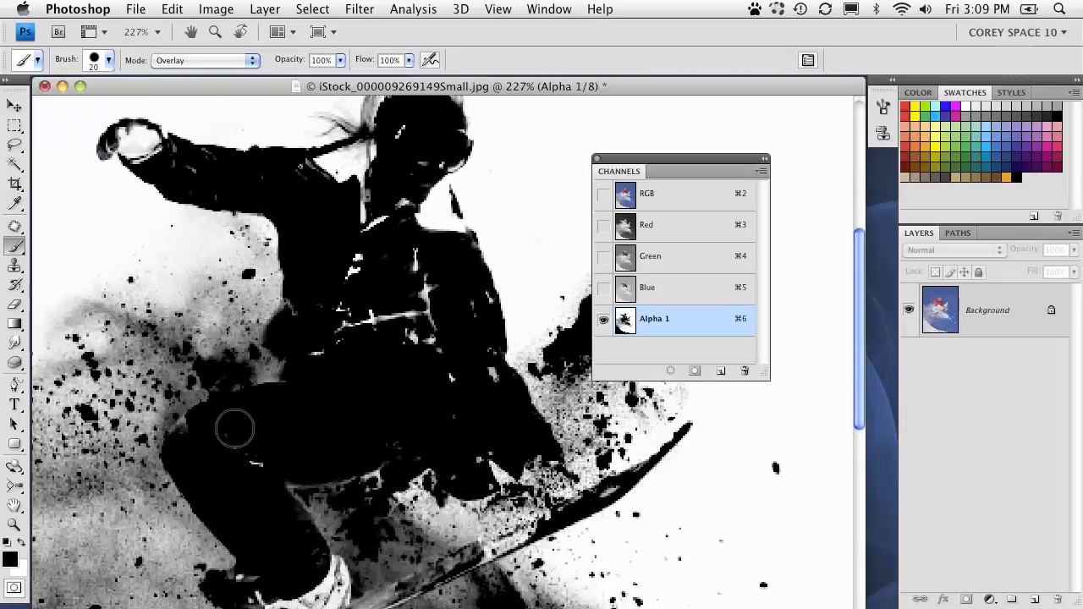
{"action": "mouse_move", "coordinate": [234, 429]}
{"action": "left_mouse_down"}
{"action": "mouse_move", "coordinate": [177, 442]}
{"action": "mouse_move", "coordinate": [182, 455]}
{"action": "left_mouse_up"}
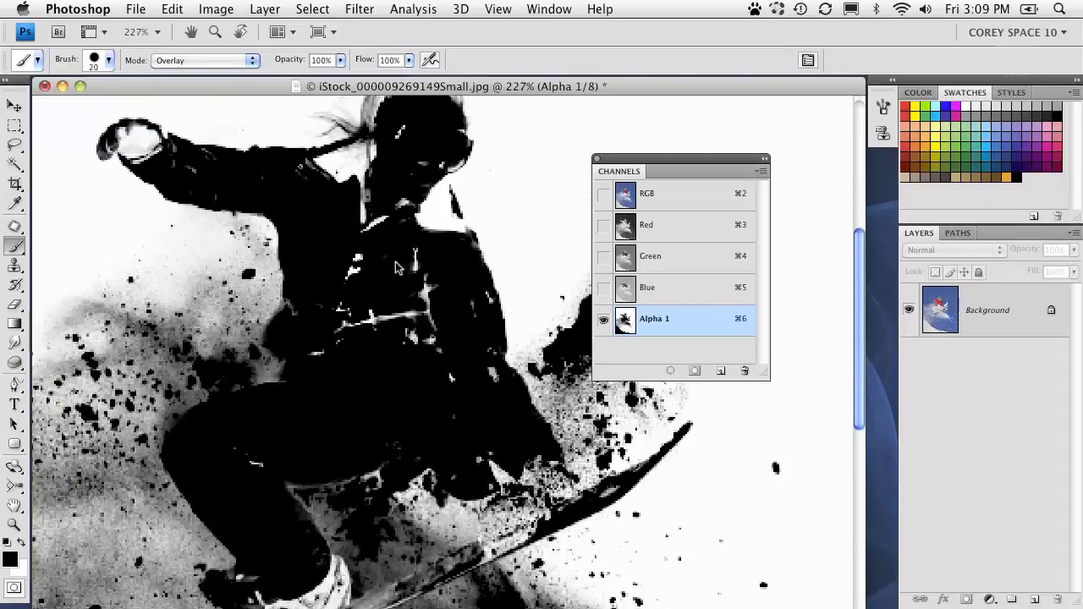
- Set the brush mode to Normal and paint solid black over the light gaps in the snowboarder's jacket, face and outstretched arm
{"action": "left_click", "coordinate": [224, 61]}
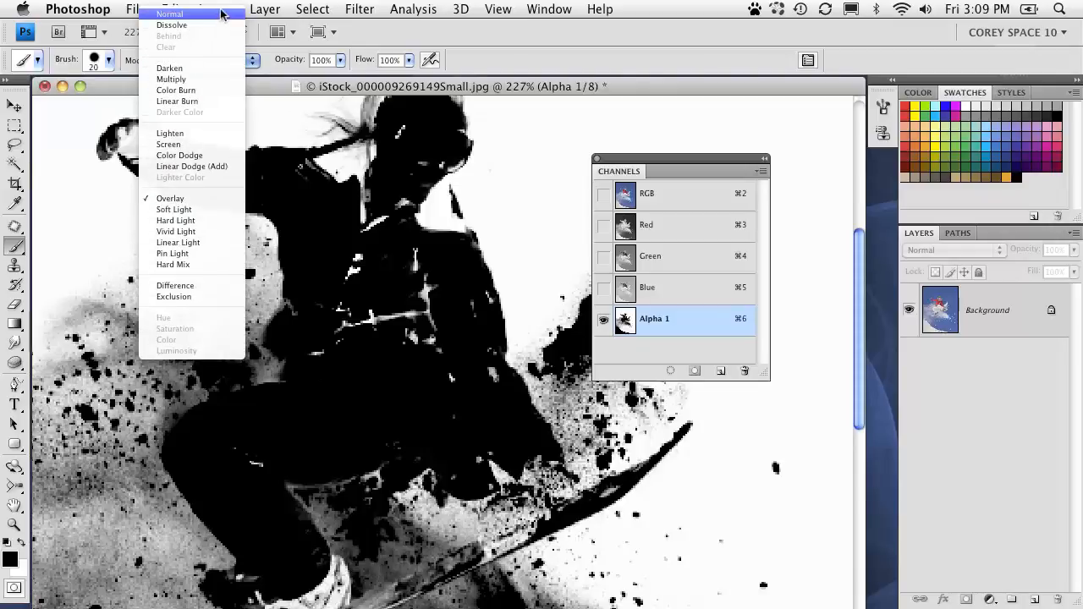
{"action": "left_click", "coordinate": [233, 15]}
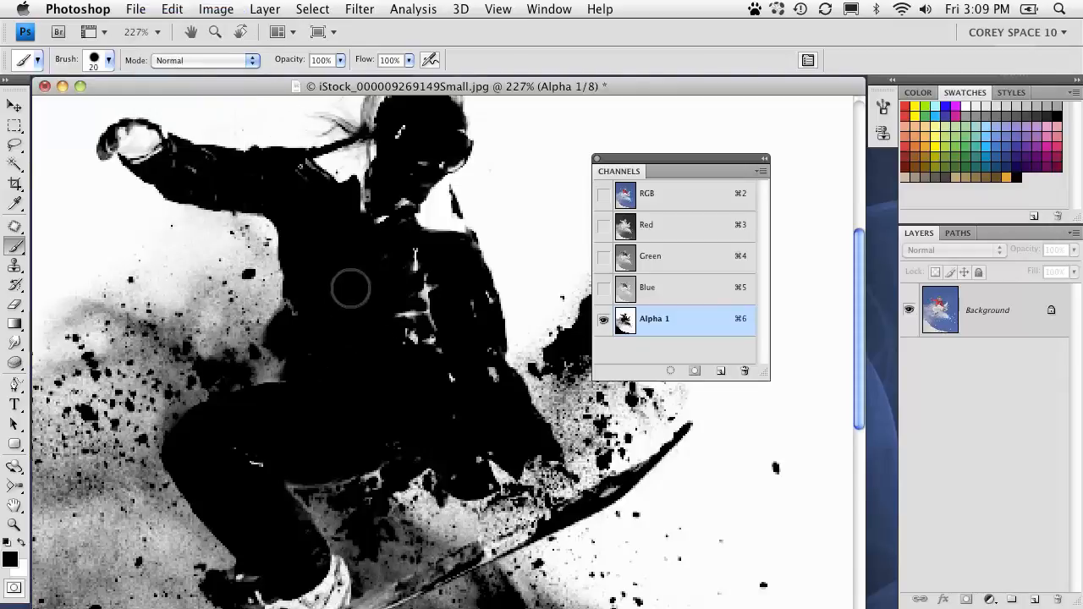
{"action": "left_click_drag", "start_coordinate": [412, 349], "coordinate": [353, 421]}
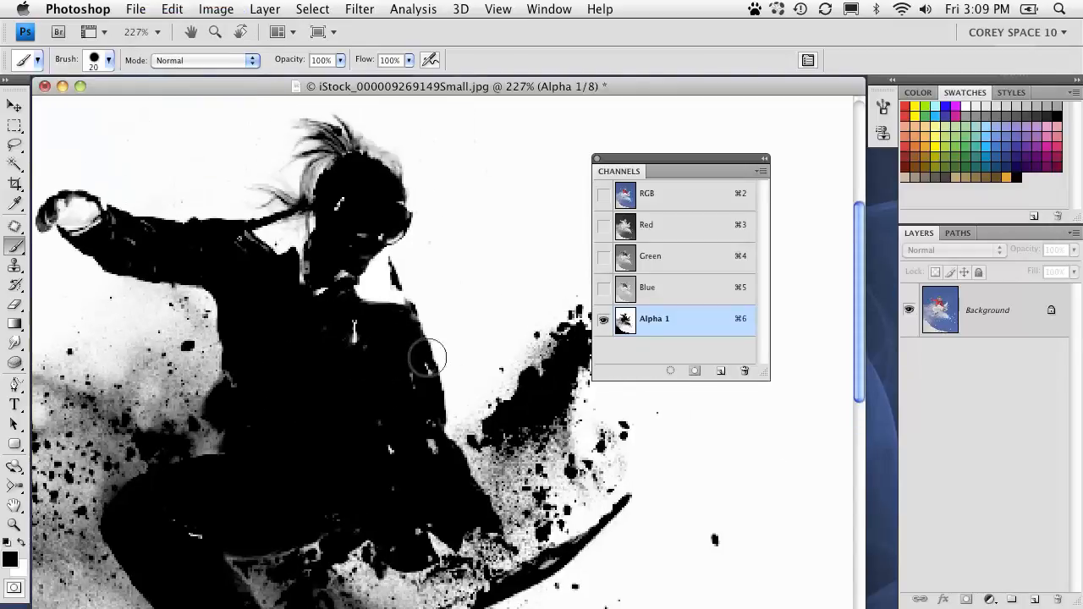
{"action": "left_click_drag", "start_coordinate": [416, 372], "coordinate": [516, 182]}
{"action": "key", "text": "super+z"}
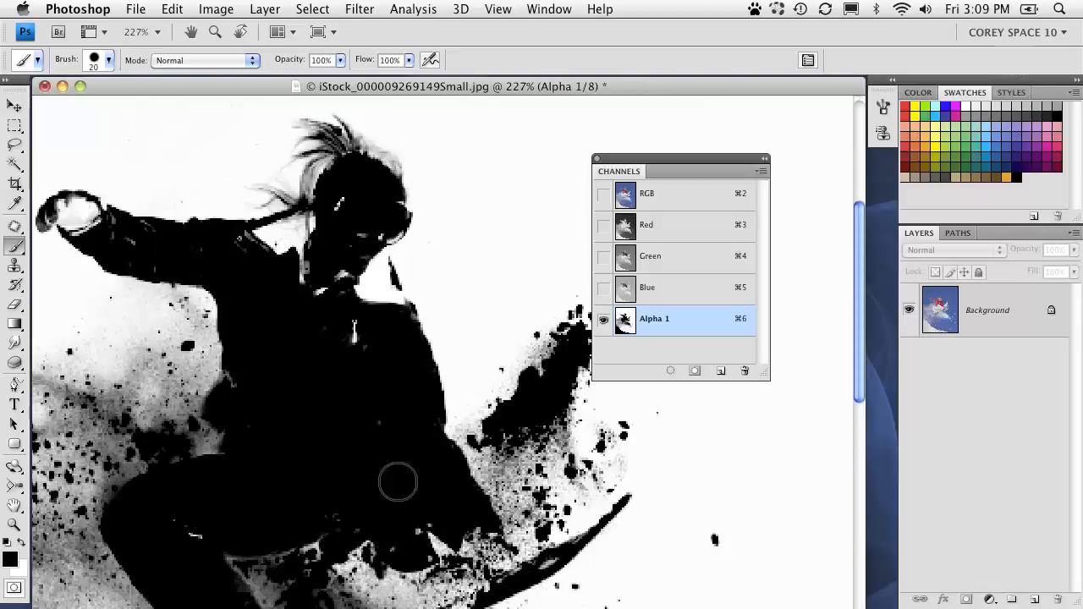
{"action": "mouse_move", "coordinate": [366, 264]}
{"action": "left_mouse_down"}
{"action": "mouse_move", "coordinate": [387, 310]}
{"action": "mouse_move", "coordinate": [377, 287]}
{"action": "mouse_move", "coordinate": [338, 278]}
{"action": "mouse_move", "coordinate": [297, 296]}
{"action": "mouse_move", "coordinate": [322, 231]}
{"action": "mouse_move", "coordinate": [250, 245]}
{"action": "mouse_move", "coordinate": [346, 208]}
{"action": "mouse_move", "coordinate": [360, 226]}
{"action": "mouse_move", "coordinate": [386, 208]}
{"action": "left_mouse_up"}
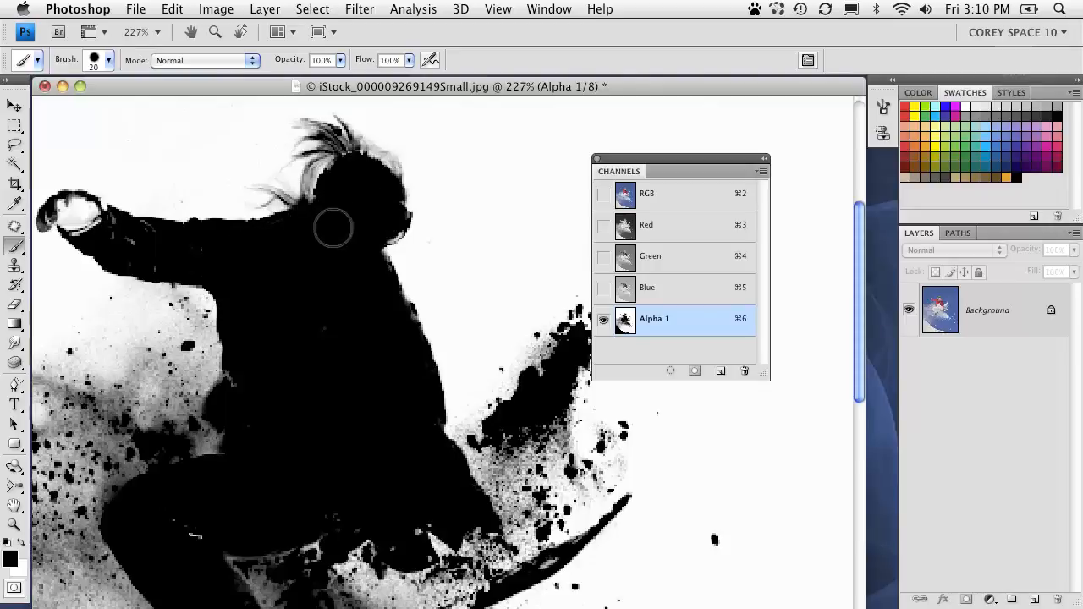
{"action": "mouse_move", "coordinate": [187, 260]}
{"action": "left_mouse_down"}
{"action": "mouse_move", "coordinate": [111, 235]}
{"action": "mouse_move", "coordinate": [103, 216]}
{"action": "mouse_move", "coordinate": [143, 215]}
{"action": "mouse_move", "coordinate": [73, 202]}
{"action": "mouse_move", "coordinate": [53, 215]}
{"action": "mouse_move", "coordinate": [66, 229]}
{"action": "mouse_move", "coordinate": [89, 225]}
{"action": "mouse_move", "coordinate": [82, 209]}
{"action": "mouse_move", "coordinate": [70, 216]}
{"action": "left_mouse_up"}
- Reduce the brush to 8 px and fill the snowboarder's boots and the hand gripping the board with black
{"action": "key", "text": "bracketleft"}
{"action": "key", "text": "bracketleft"}
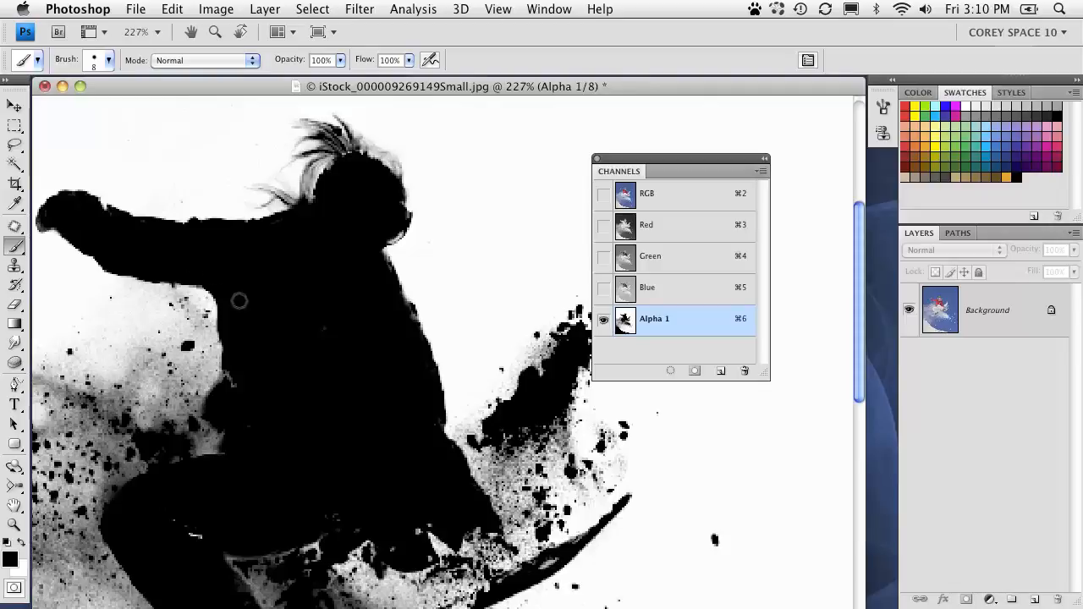
{"action": "scroll", "coordinate": [240, 300], "scroll_direction": "down", "scroll_amount": 3}
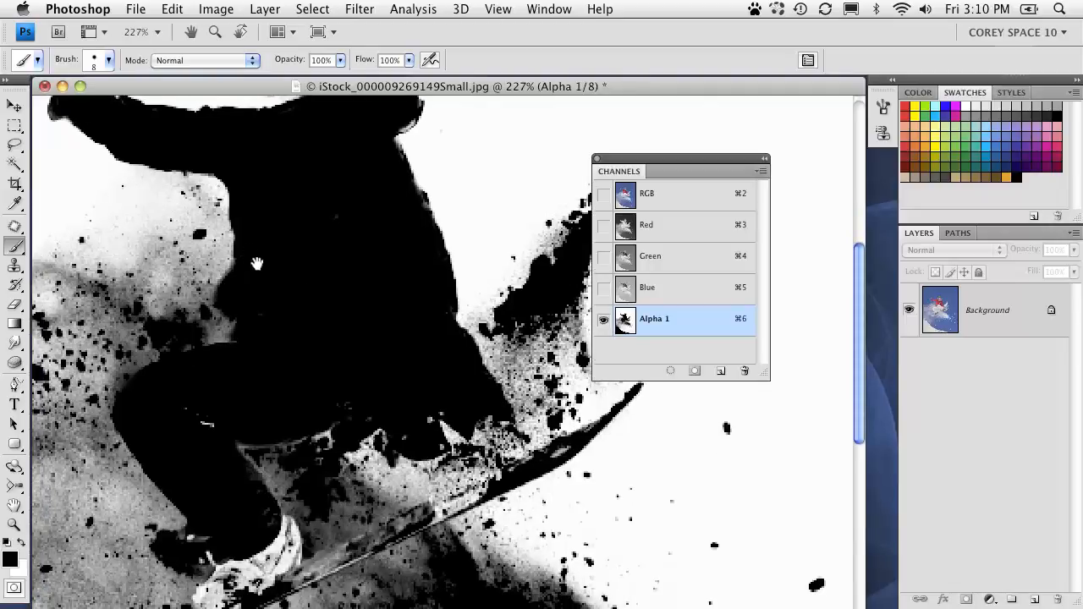
{"action": "scroll", "coordinate": [269, 347], "scroll_direction": "down", "scroll_amount": 2}
{"action": "mouse_move", "coordinate": [218, 445]}
{"action": "left_mouse_down"}
{"action": "mouse_move", "coordinate": [238, 492]}
{"action": "mouse_move", "coordinate": [219, 523]}
{"action": "mouse_move", "coordinate": [235, 543]}
{"action": "mouse_move", "coordinate": [301, 495]}
{"action": "mouse_move", "coordinate": [307, 459]}
{"action": "mouse_move", "coordinate": [293, 445]}
{"action": "mouse_move", "coordinate": [307, 489]}
{"action": "mouse_move", "coordinate": [285, 478]}
{"action": "mouse_move", "coordinate": [240, 517]}
{"action": "mouse_move", "coordinate": [230, 516]}
{"action": "mouse_move", "coordinate": [283, 502]}
{"action": "mouse_move", "coordinate": [294, 474]}
{"action": "mouse_move", "coordinate": [270, 493]}
{"action": "mouse_move", "coordinate": [264, 477]}
{"action": "mouse_move", "coordinate": [227, 475]}
{"action": "left_mouse_up"}
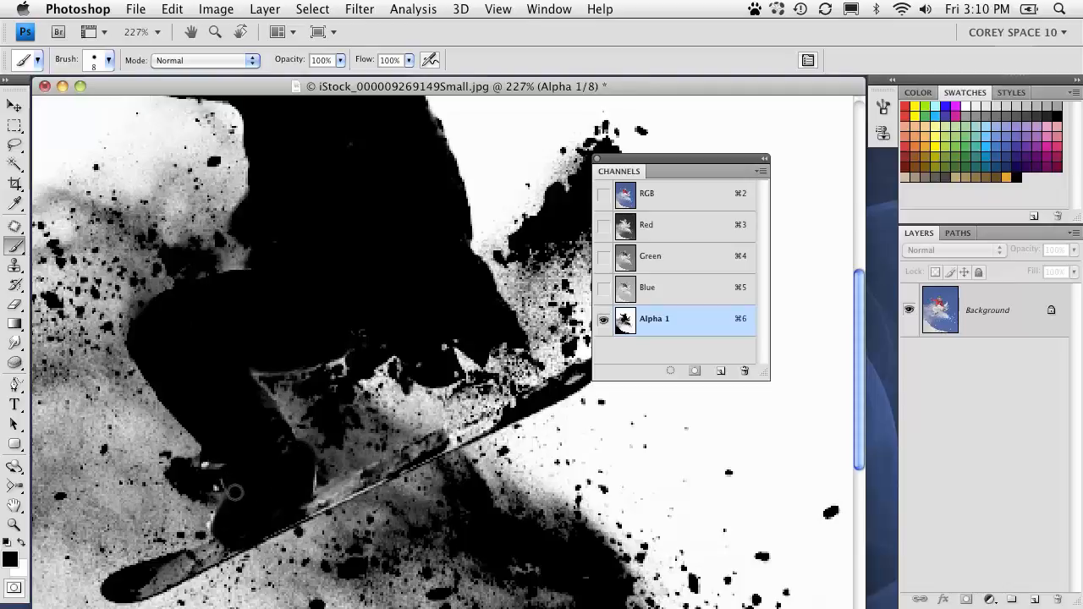
{"action": "left_click_drag", "start_coordinate": [386, 409], "coordinate": [318, 417]}
{"action": "mouse_move", "coordinate": [376, 373]}
{"action": "left_mouse_down"}
{"action": "mouse_move", "coordinate": [382, 427]}
{"action": "mouse_move", "coordinate": [395, 437]}
{"action": "mouse_move", "coordinate": [464, 396]}
{"action": "mouse_move", "coordinate": [447, 354]}
{"action": "mouse_move", "coordinate": [462, 388]}
{"action": "mouse_move", "coordinate": [449, 374]}
{"action": "mouse_move", "coordinate": [446, 410]}
{"action": "mouse_move", "coordinate": [444, 398]}
{"action": "mouse_move", "coordinate": [405, 425]}
{"action": "mouse_move", "coordinate": [396, 356]}
{"action": "mouse_move", "coordinate": [393, 381]}
{"action": "mouse_move", "coordinate": [432, 376]}
{"action": "left_mouse_up"}
{"action": "left_click_drag", "start_coordinate": [420, 426], "coordinate": [432, 361]}
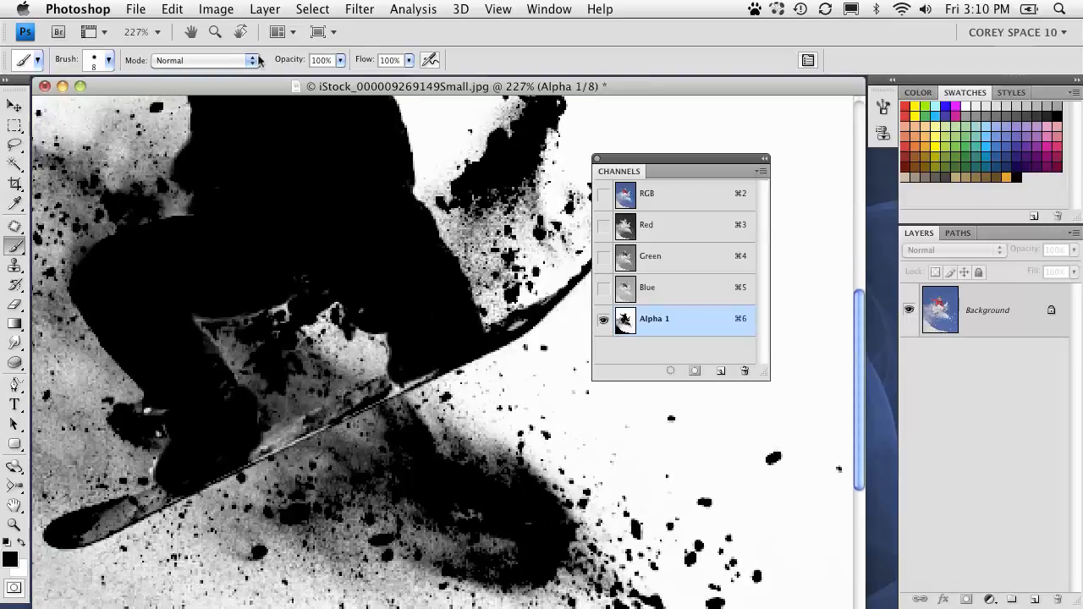
- Set the brush mode to Overlay and darken the snowboard between the two boots with straight black strokes
{"action": "left_click", "coordinate": [203, 60]}
{"action": "left_click", "coordinate": [210, 244]}
{"action": "left_click", "coordinate": [216, 458], "text": "shift"}
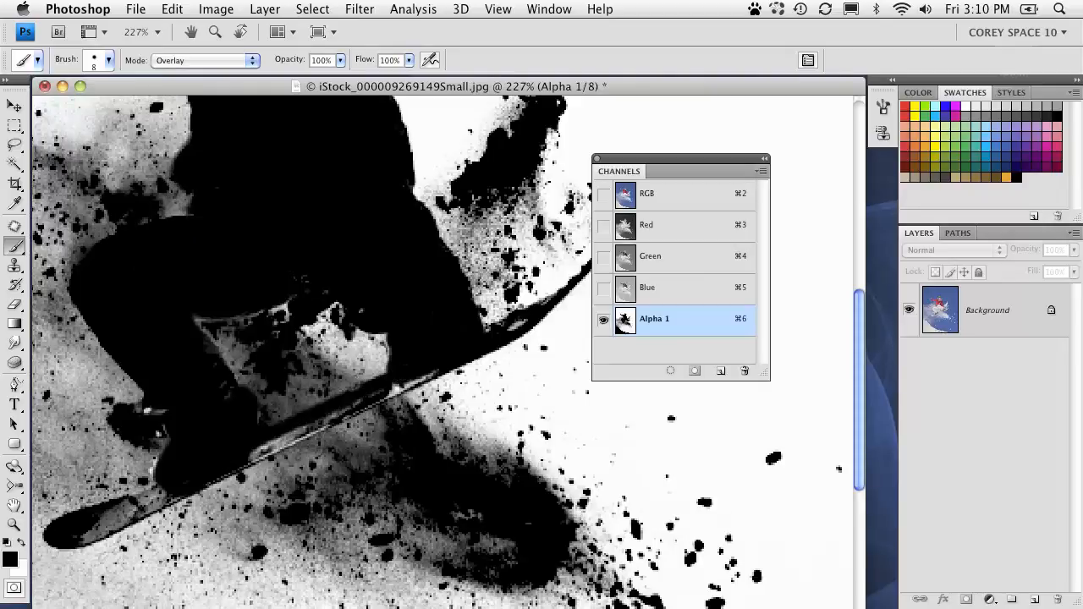
{"action": "left_click", "coordinate": [442, 363]}
{"action": "left_click", "coordinate": [222, 468], "text": "shift"}
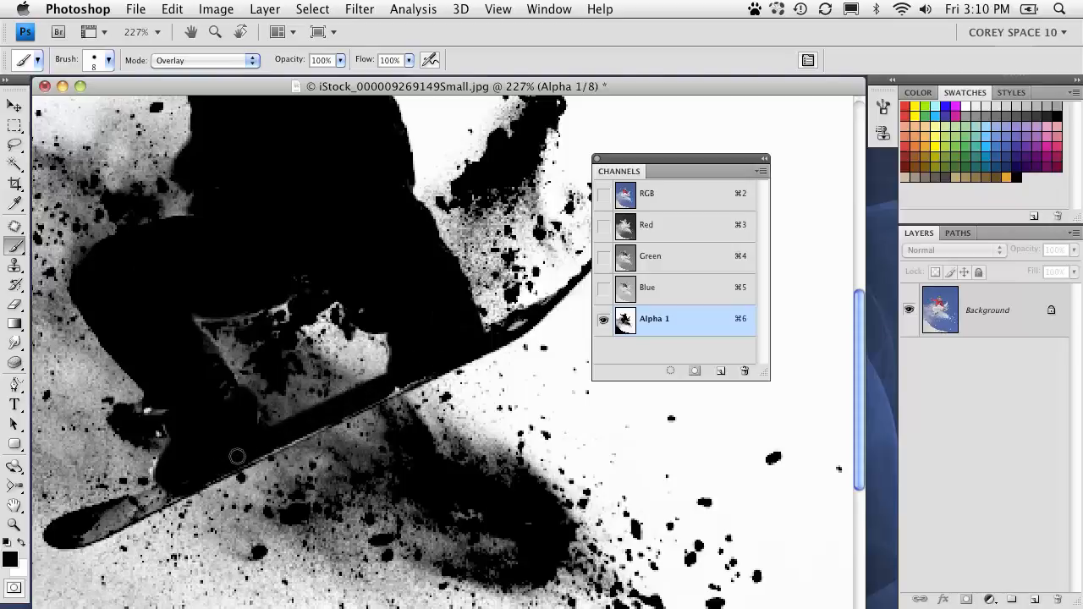
{"action": "left_click", "coordinate": [442, 368]}
{"action": "left_click", "coordinate": [225, 463], "text": "shift"}
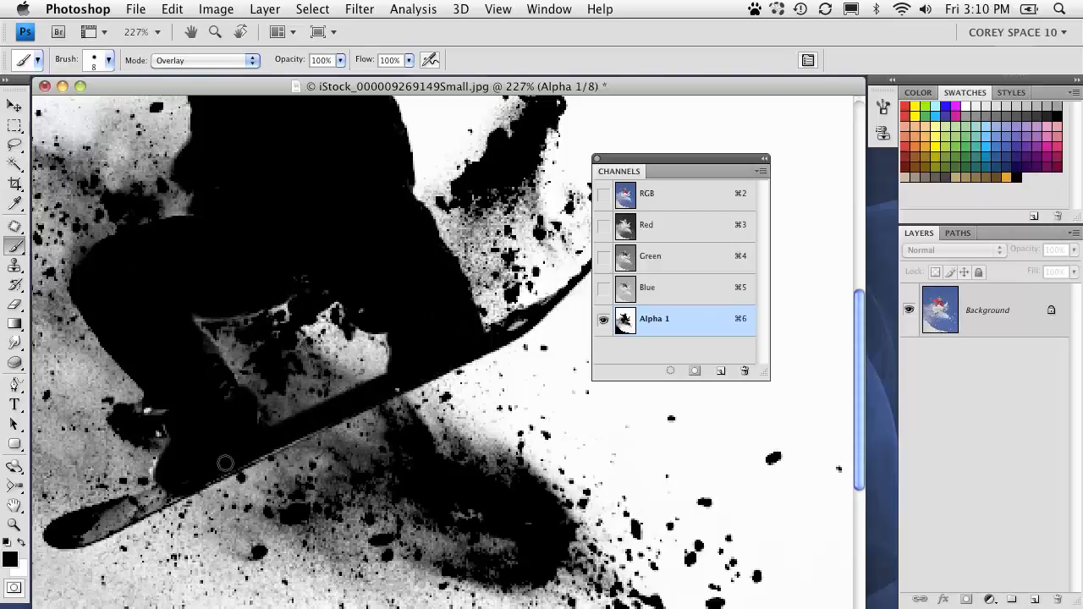
- Darken both ends of the snowboard with black Overlay strokes
{"action": "left_click", "coordinate": [93, 519], "text": "shift"}
{"action": "left_click_drag", "start_coordinate": [77, 531], "coordinate": [191, 480]}
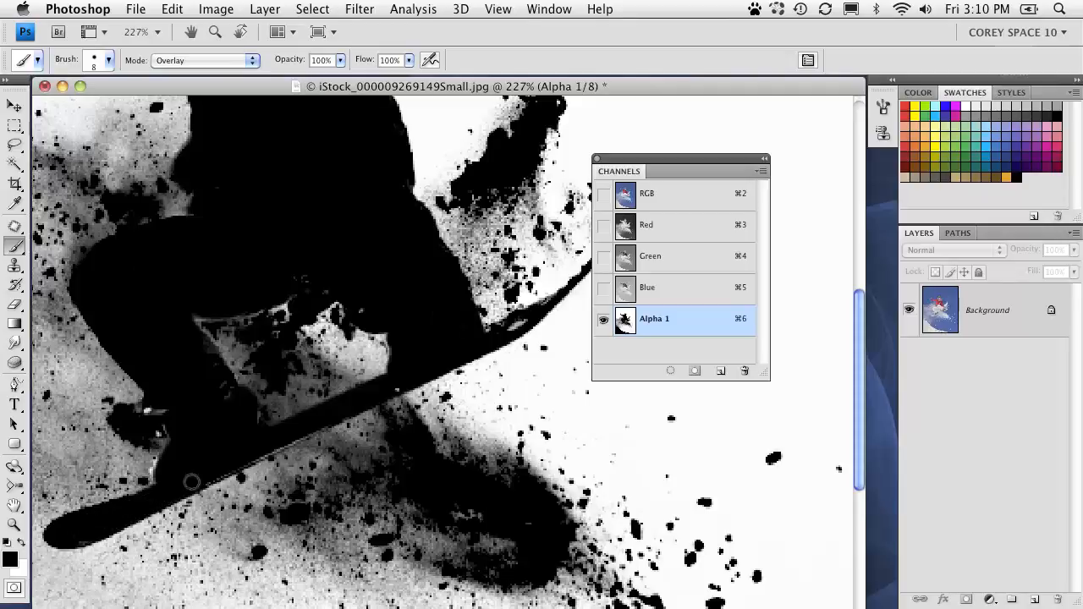
{"action": "left_click_drag", "start_coordinate": [517, 319], "coordinate": [463, 348]}
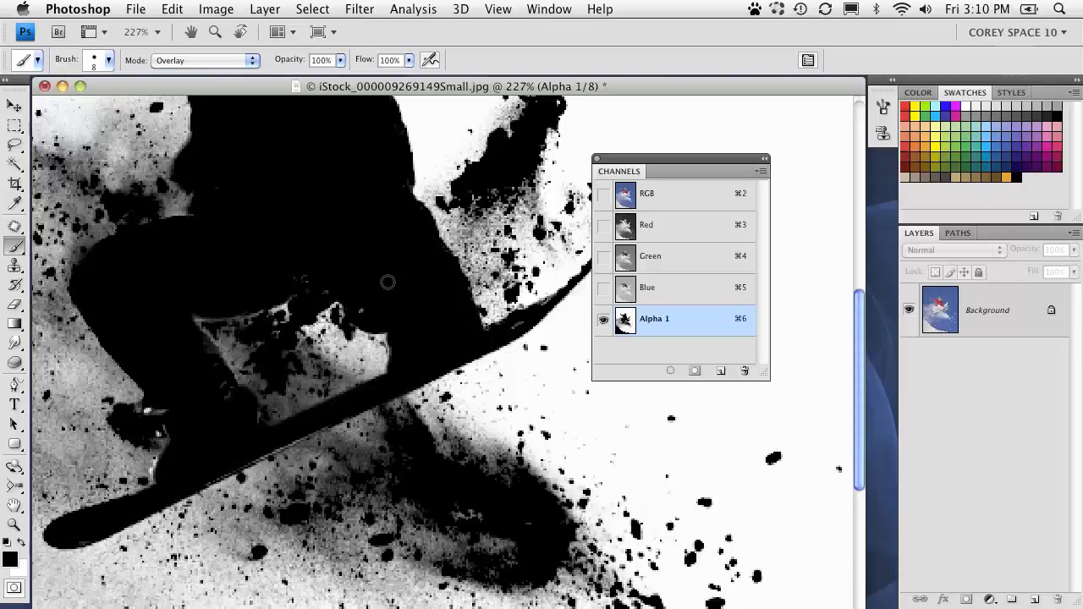
- Enlarge the brush to 20 px and paint black over the snow slope in the image's lower-left corner
{"action": "key", "text": "super+minus"}
{"action": "key", "text": "super+minus"}
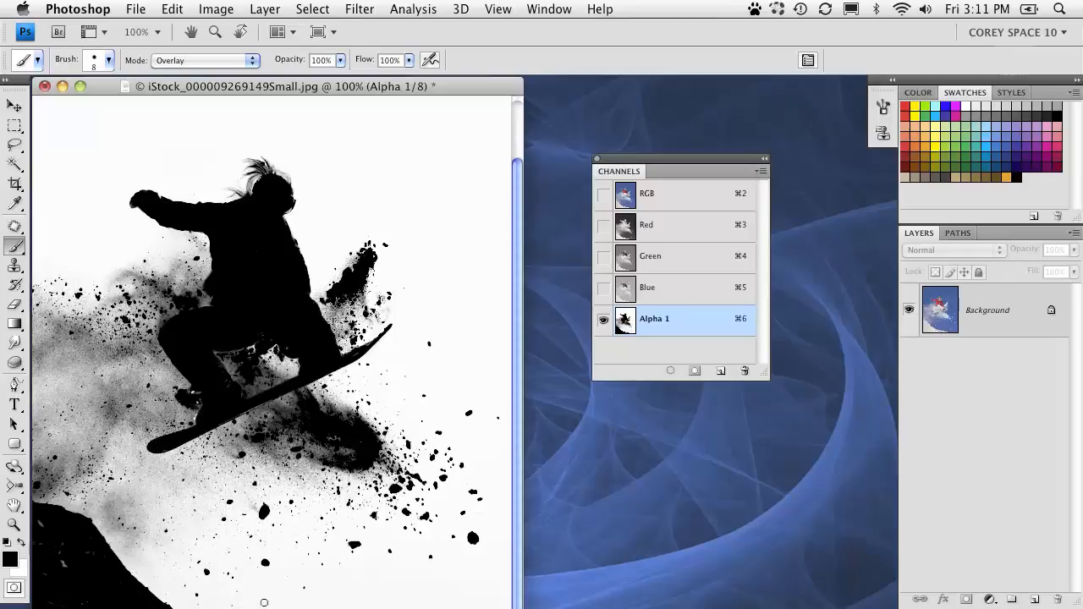
{"action": "key", "text": "bracketright"}
{"action": "key", "text": "bracketright"}
{"action": "mouse_move", "coordinate": [42, 522]}
{"action": "left_mouse_down"}
{"action": "mouse_move", "coordinate": [69, 572]}
{"action": "mouse_move", "coordinate": [57, 594]}
{"action": "left_mouse_up"}
{"action": "left_click_drag", "start_coordinate": [232, 87], "coordinate": [308, 76]}
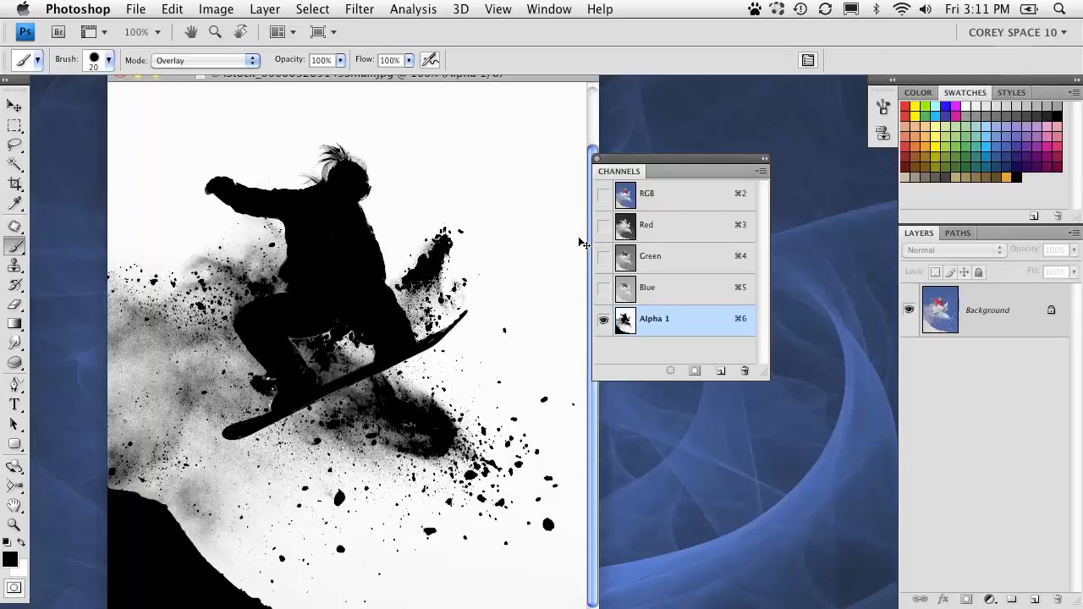
- Invert Alpha 1 and apply Levels with the black input set to 27
{"action": "key", "text": "super+i"}
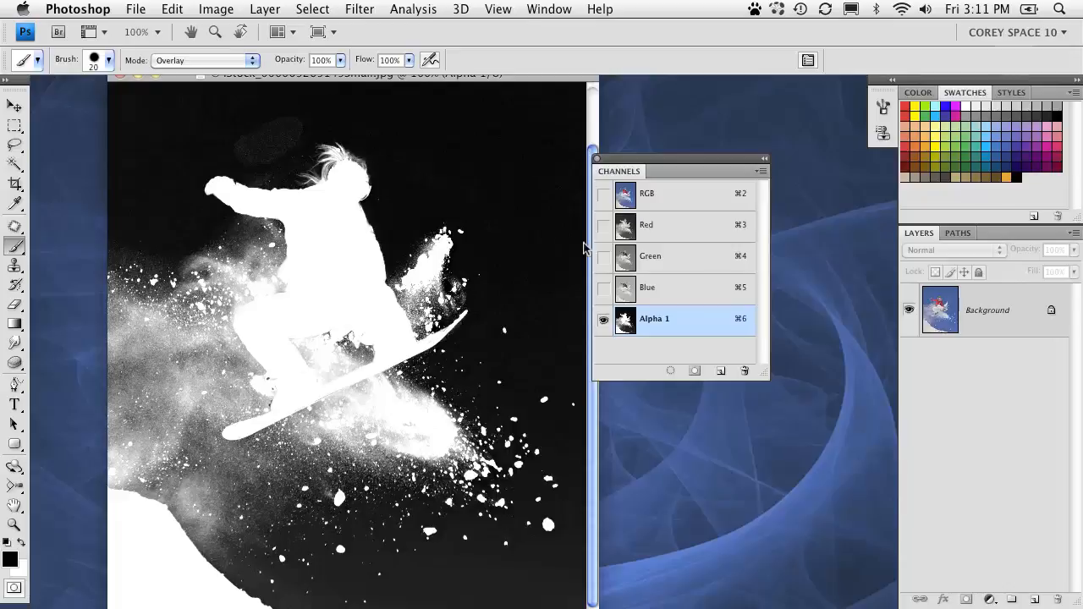
{"action": "key", "text": "super+l"}
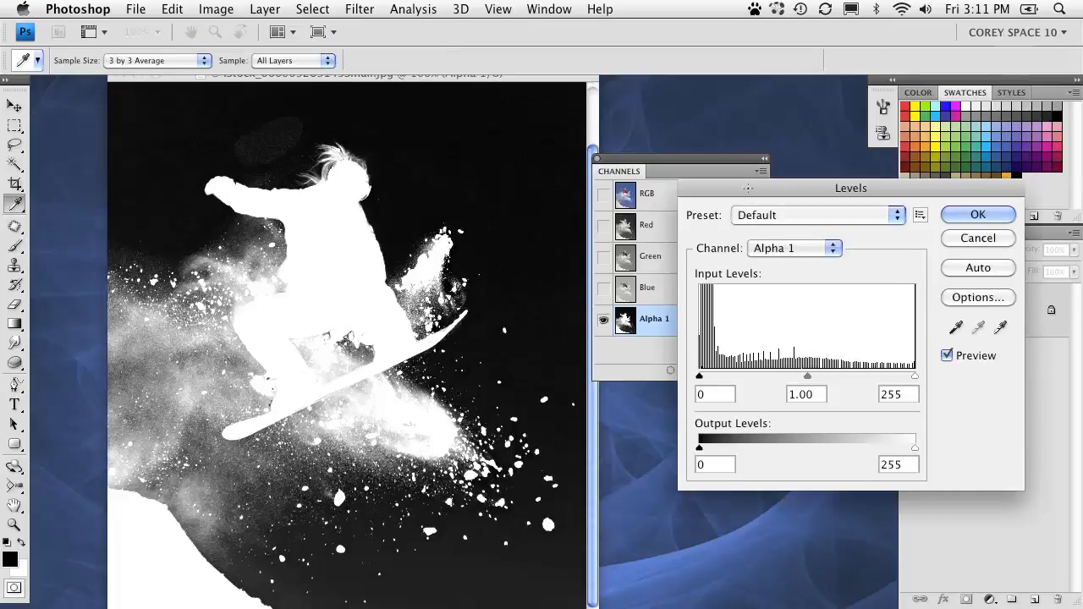
{"action": "left_click_drag", "start_coordinate": [748, 188], "coordinate": [595, 123]}
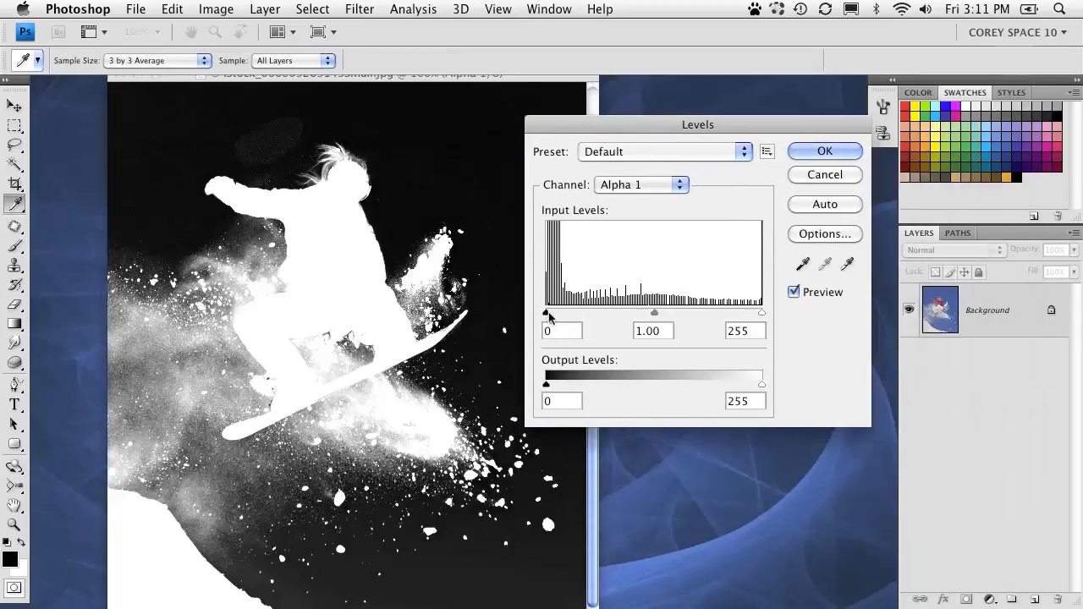
{"action": "left_click_drag", "start_coordinate": [548, 314], "coordinate": [560, 314]}
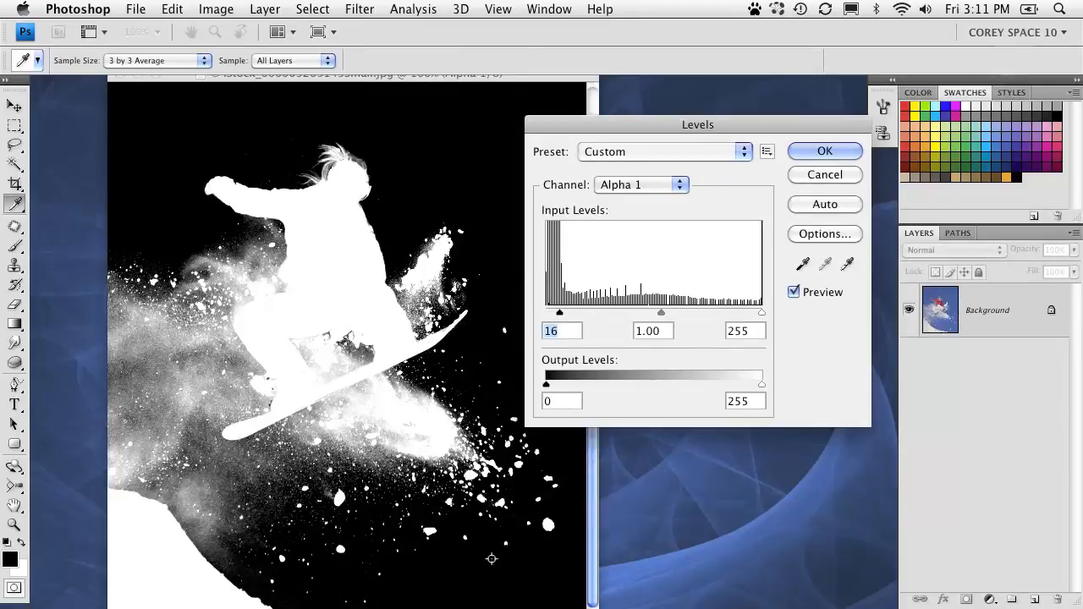
{"action": "left_click_drag", "start_coordinate": [559, 313], "coordinate": [568, 314]}
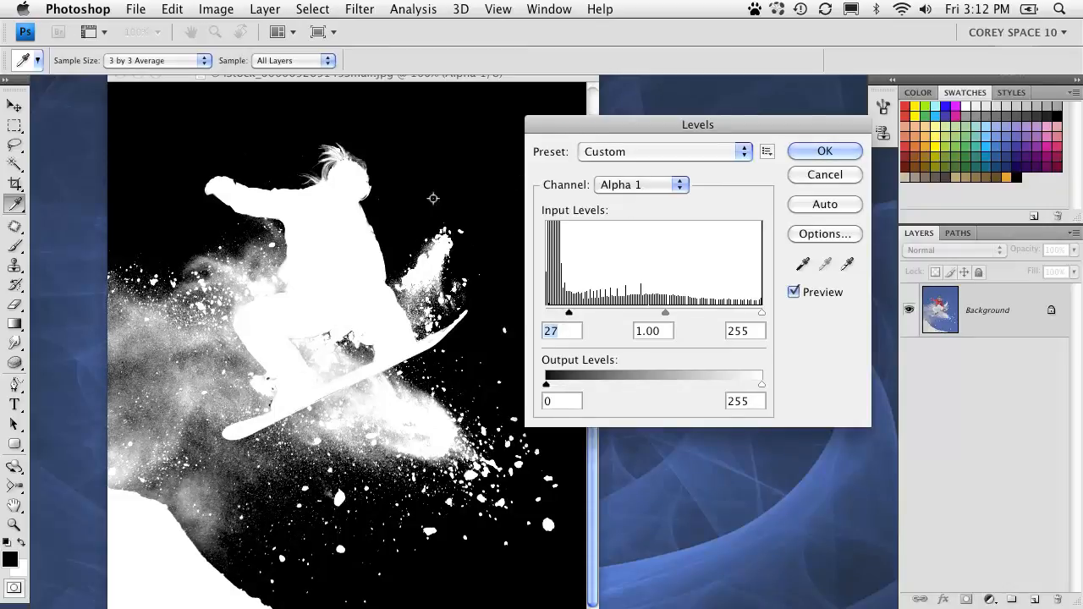
{"action": "left_click_drag", "start_coordinate": [647, 129], "coordinate": [538, 125]}
{"action": "left_click", "coordinate": [718, 144]}
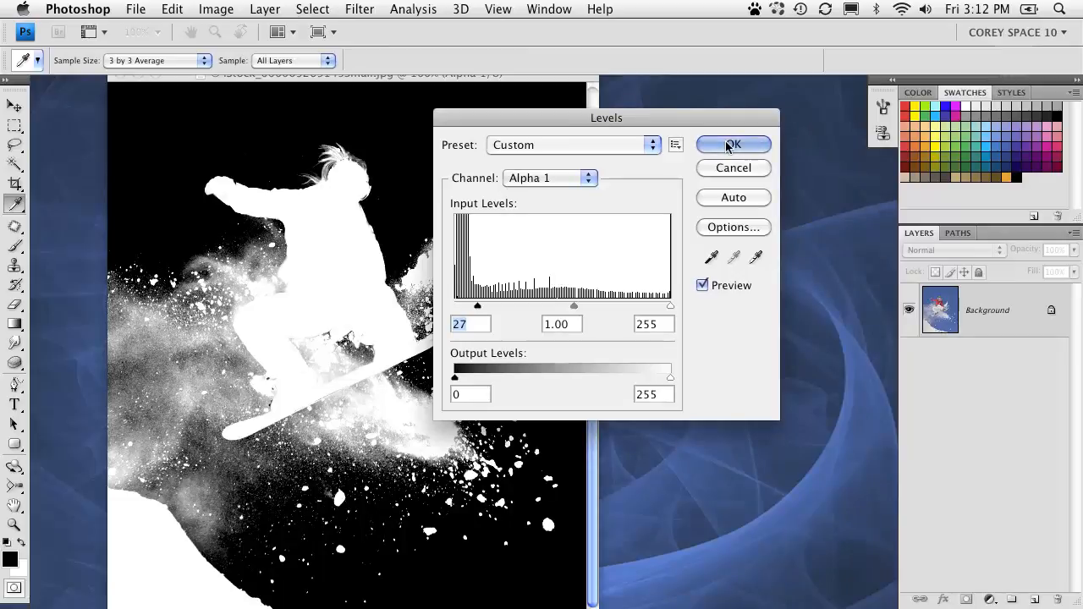
- Paint white over the dark patch at the bottom edge of the snow slope with the Overlay brush
{"action": "key", "text": "b"}
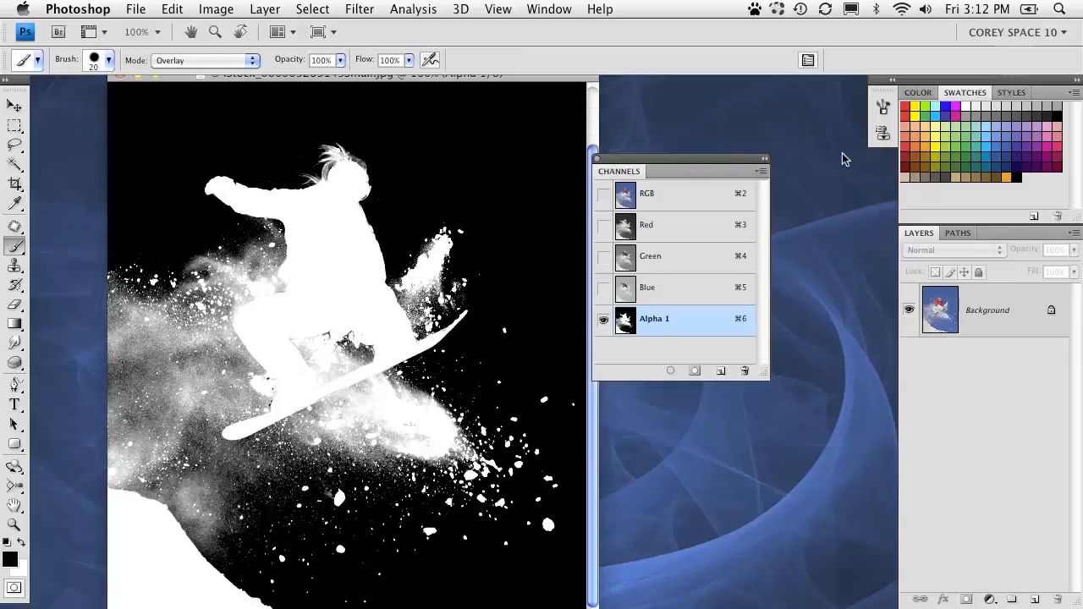
{"action": "key", "text": "super+minus"}
{"action": "left_click_drag", "start_coordinate": [408, 87], "coordinate": [428, 91]}
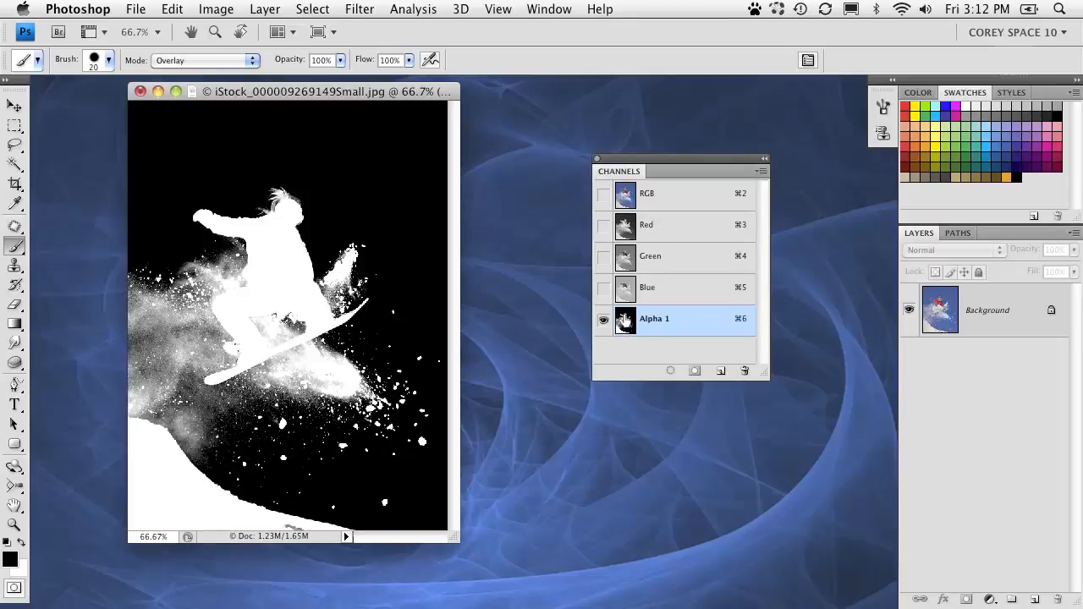
{"action": "key", "text": "super+z"}
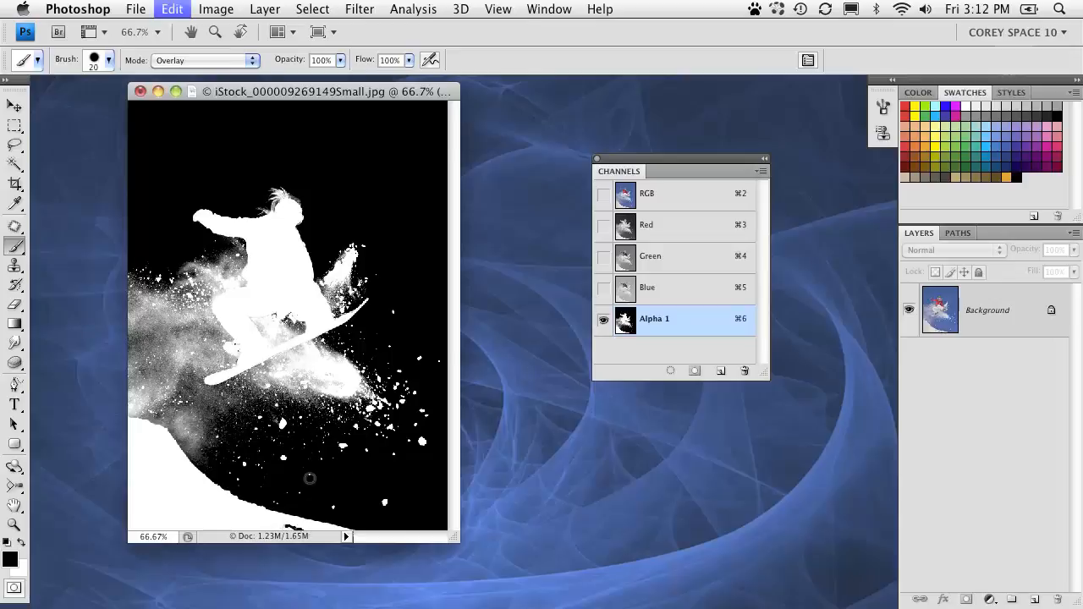
{"action": "left_click", "coordinate": [27, 542]}
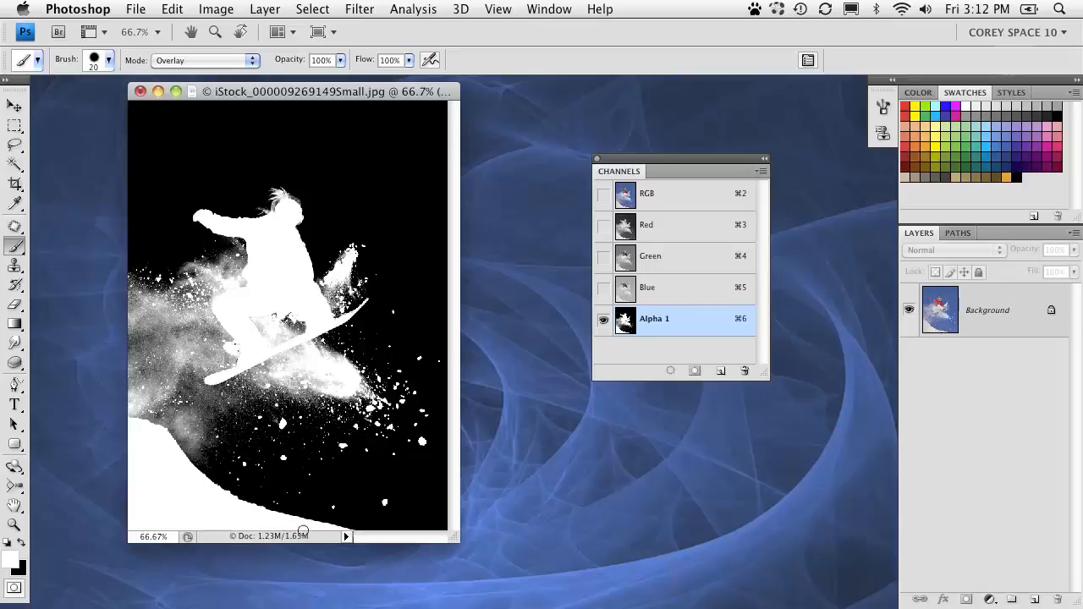
{"action": "left_click_drag", "start_coordinate": [318, 96], "coordinate": [335, 99]}
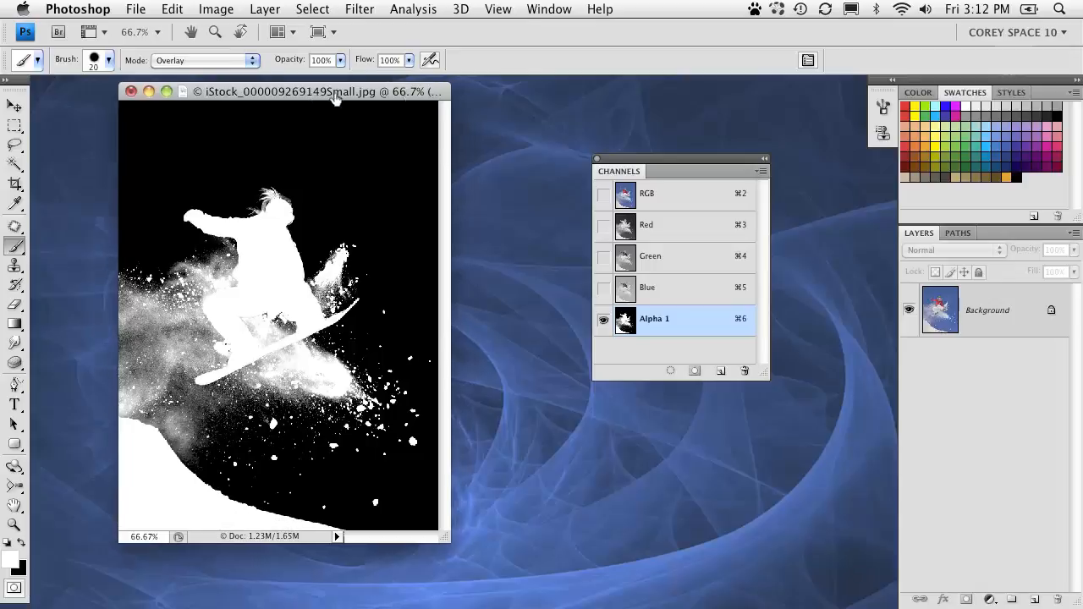
- Return to the RGB composite and arrange the Layers and Channels panels separately beside the image
{"action": "left_click", "coordinate": [673, 208]}
{"action": "key", "text": "x"}
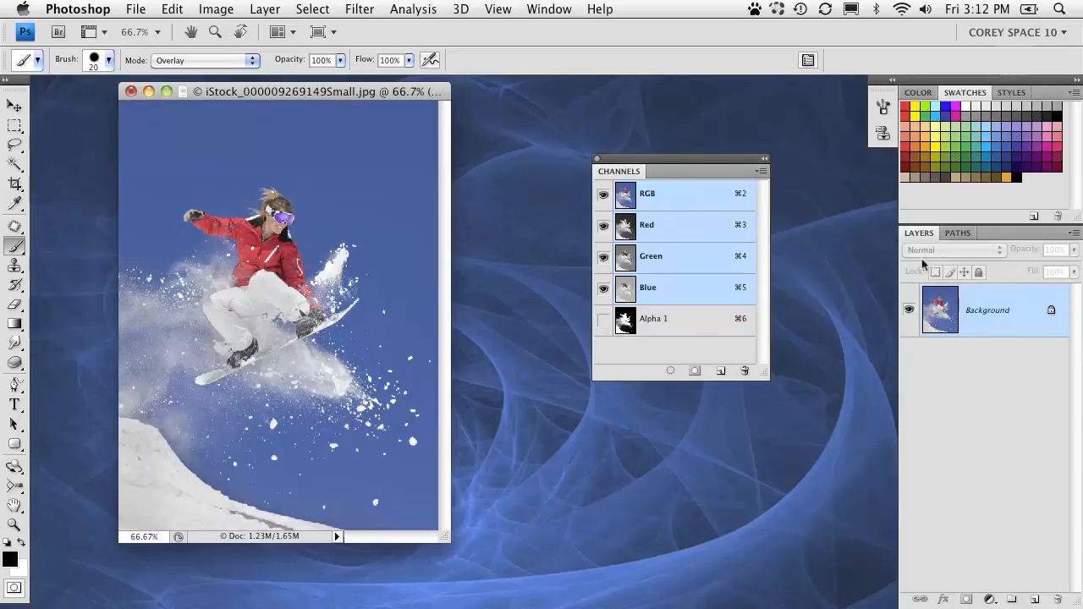
{"action": "left_click_drag", "start_coordinate": [919, 233], "coordinate": [524, 139]}
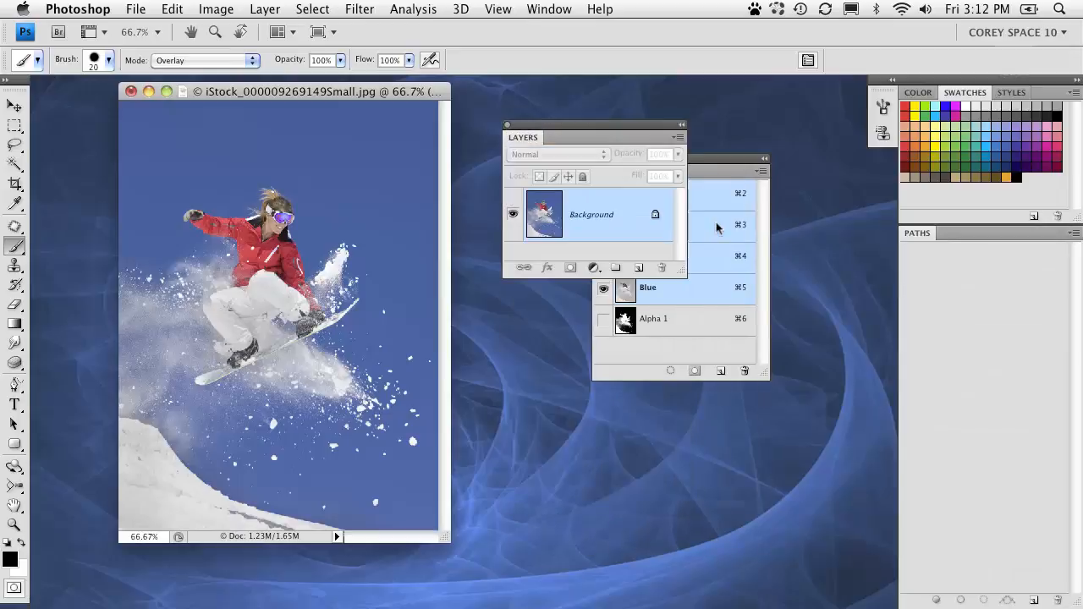
{"action": "left_click_drag", "start_coordinate": [715, 166], "coordinate": [800, 328]}
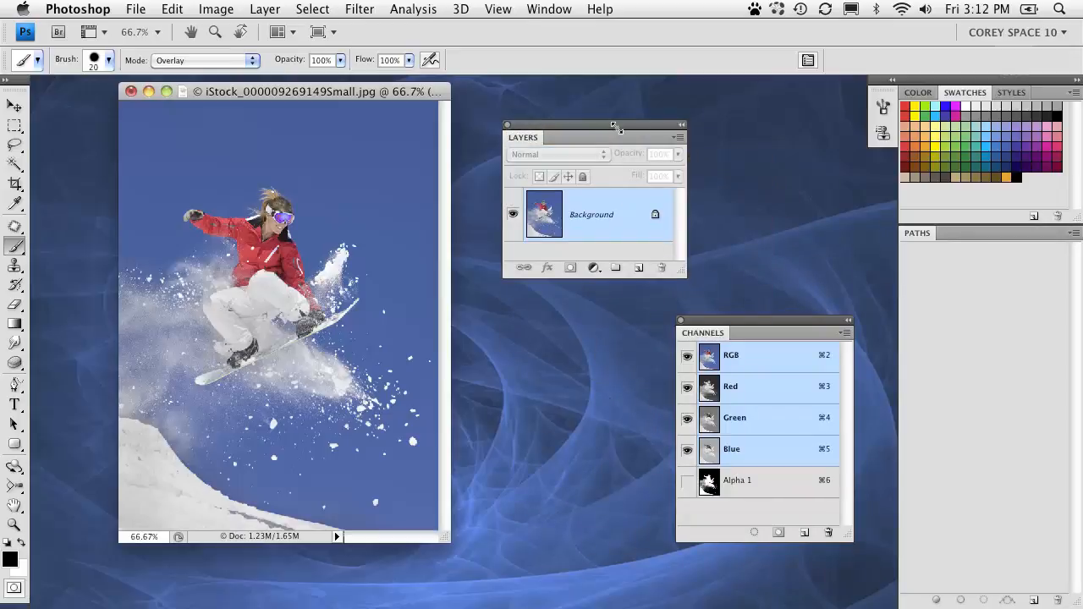
{"action": "left_click_drag", "start_coordinate": [617, 127], "coordinate": [599, 120]}
{"action": "left_click_drag", "start_coordinate": [665, 267], "coordinate": [666, 278]}
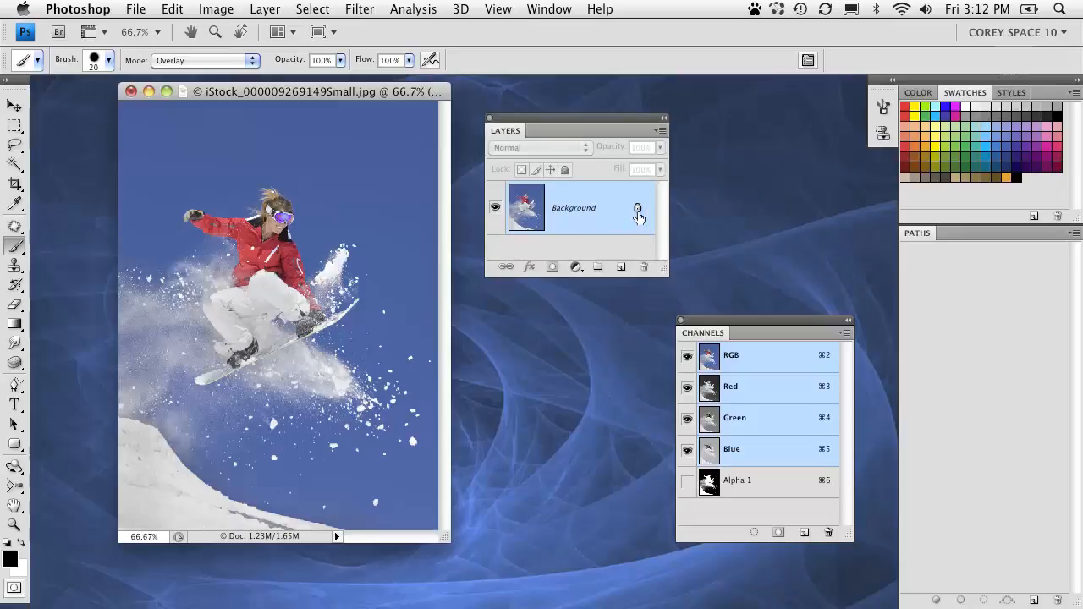
- Unlock the Background so it becomes a regular layer
{"action": "left_click_drag", "start_coordinate": [638, 210], "coordinate": [644, 267]}
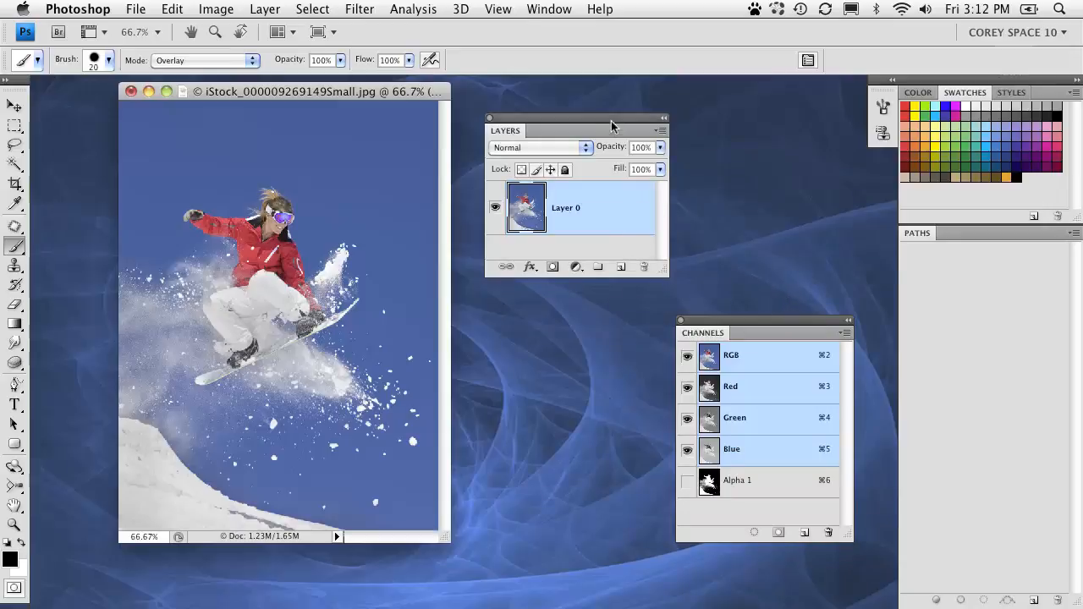
{"action": "left_click_drag", "start_coordinate": [612, 124], "coordinate": [626, 114]}
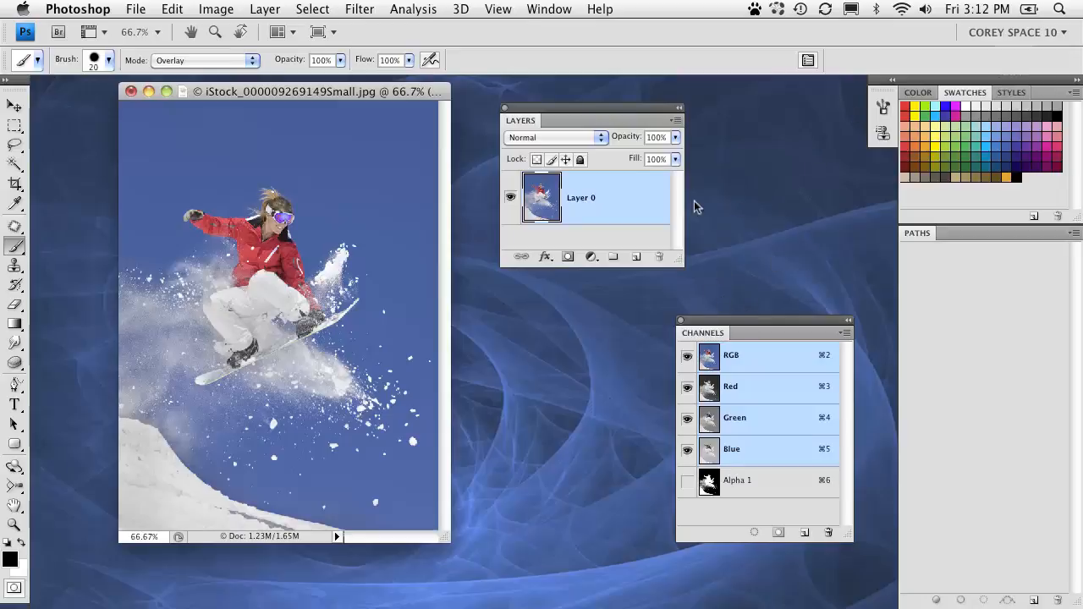
{"action": "left_click_drag", "start_coordinate": [583, 119], "coordinate": [564, 116]}
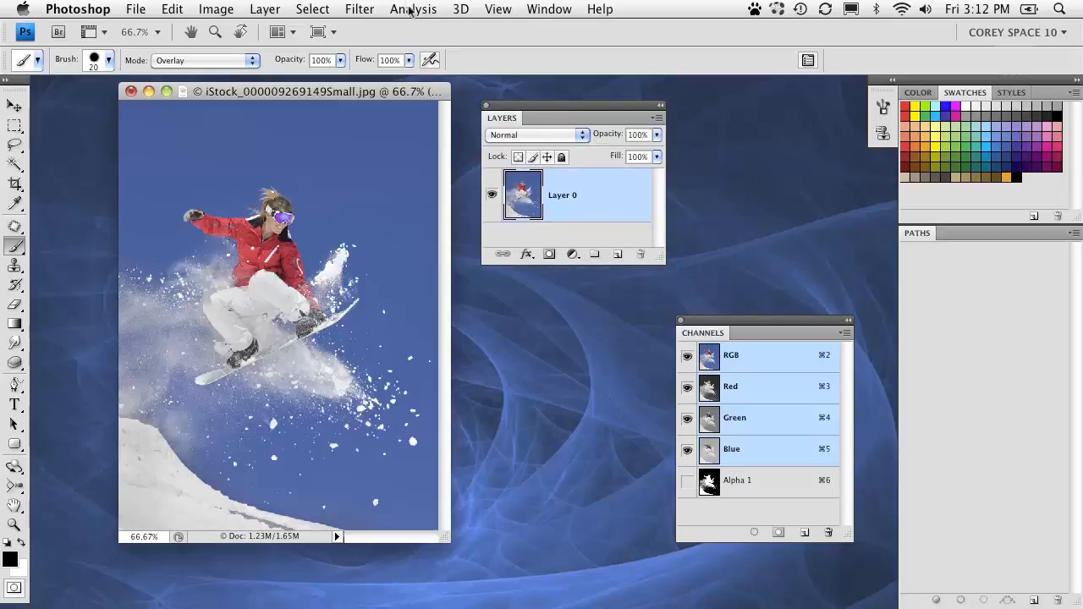
- Load the Alpha 1 channel as a new selection and convert it into a layer mask on Layer 0
{"action": "left_click", "coordinate": [381, 8]}
{"action": "left_click", "coordinate": [355, 326]}
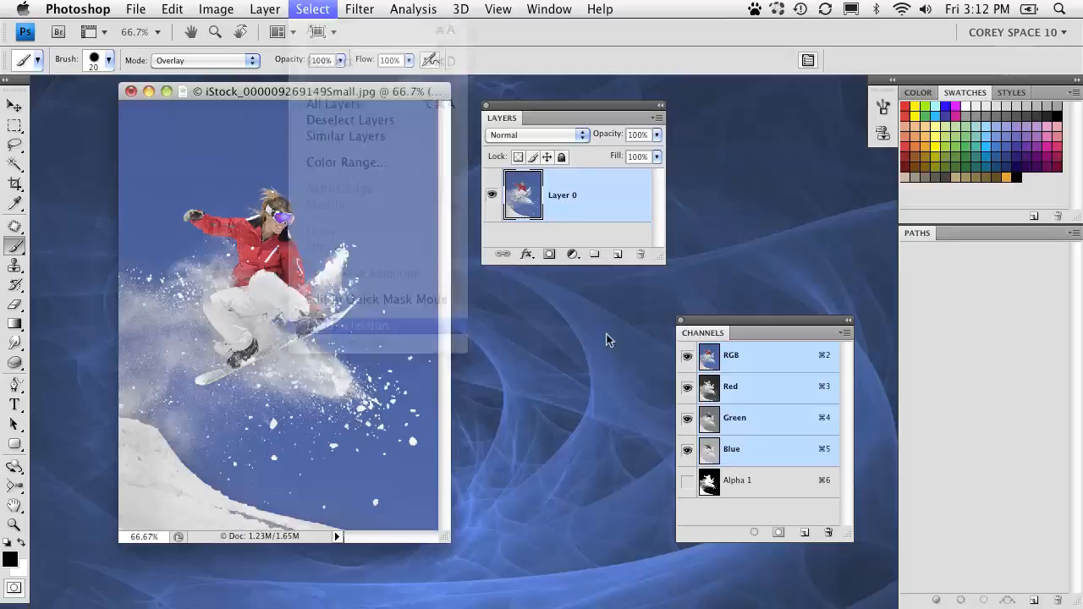
{"action": "left_click", "coordinate": [272, 188]}
{"action": "left_click", "coordinate": [273, 189]}
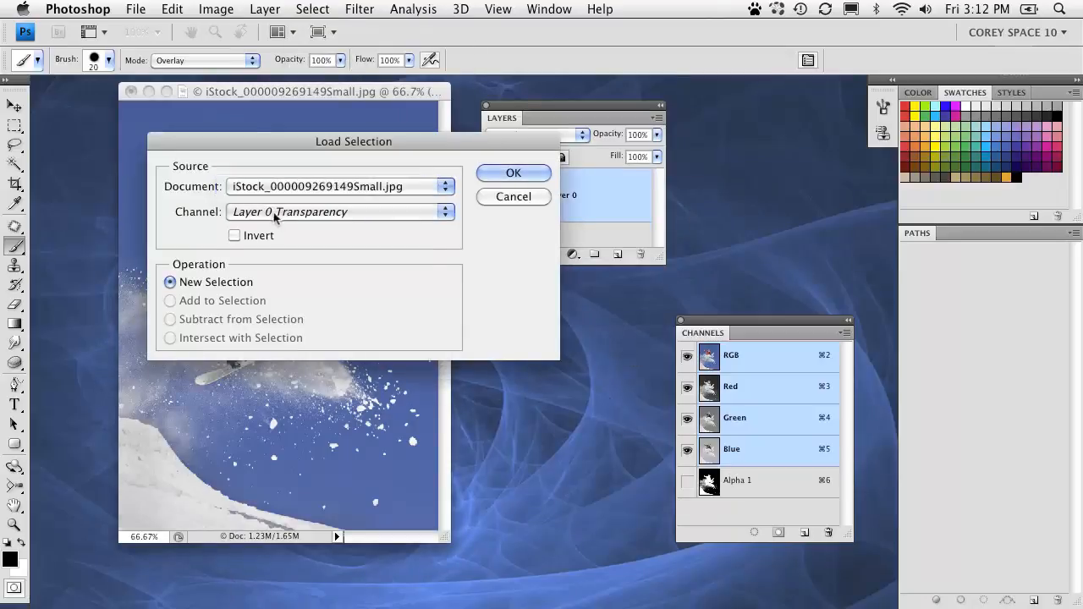
{"action": "left_click", "coordinate": [273, 213]}
{"action": "left_click", "coordinate": [273, 236]}
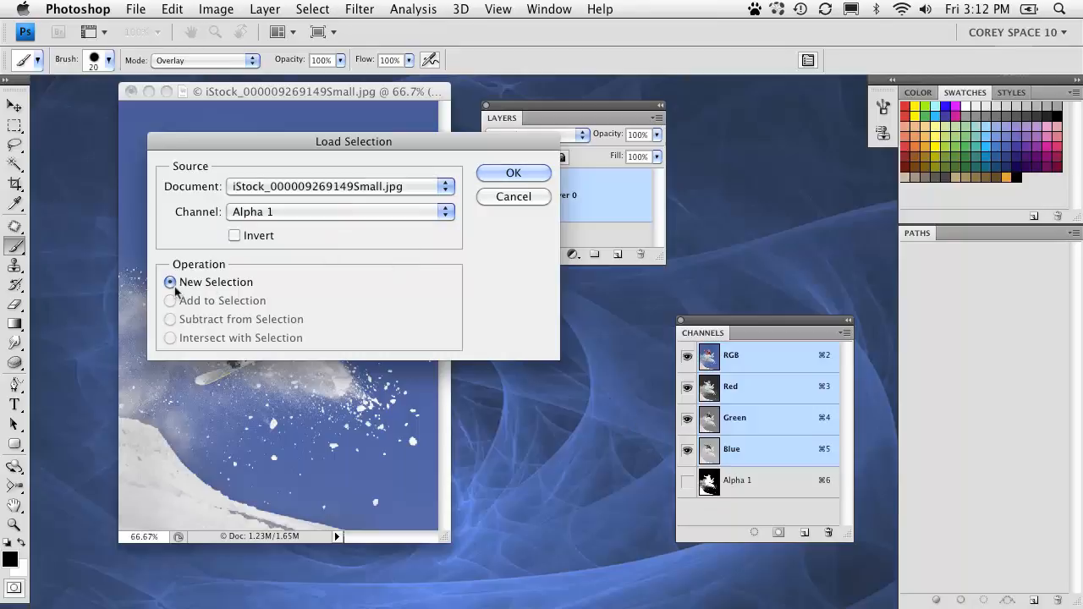
{"action": "left_click", "coordinate": [519, 176]}
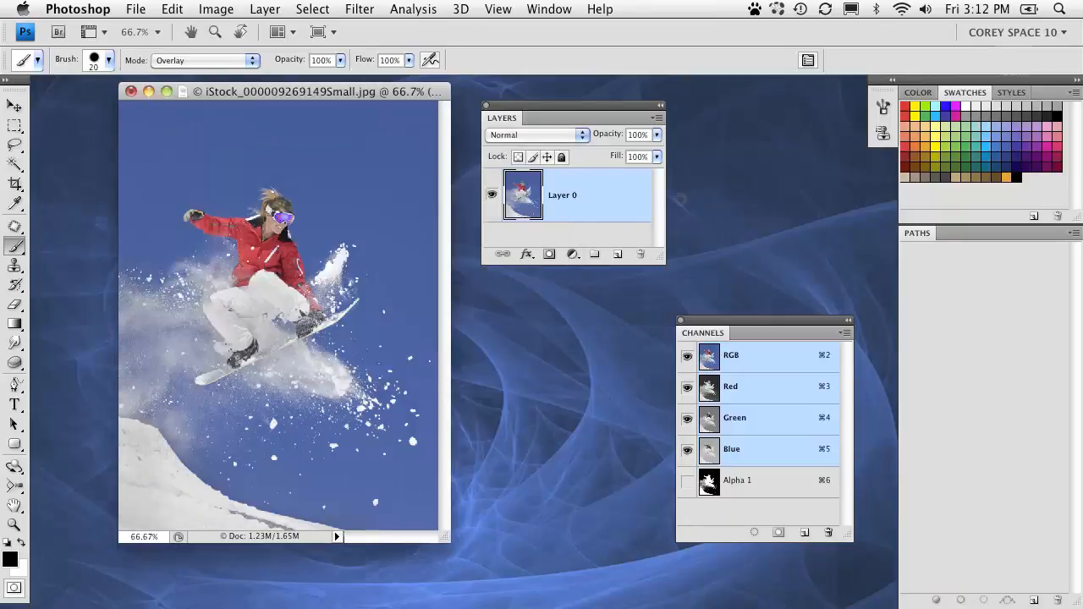
{"action": "left_click", "coordinate": [549, 256]}
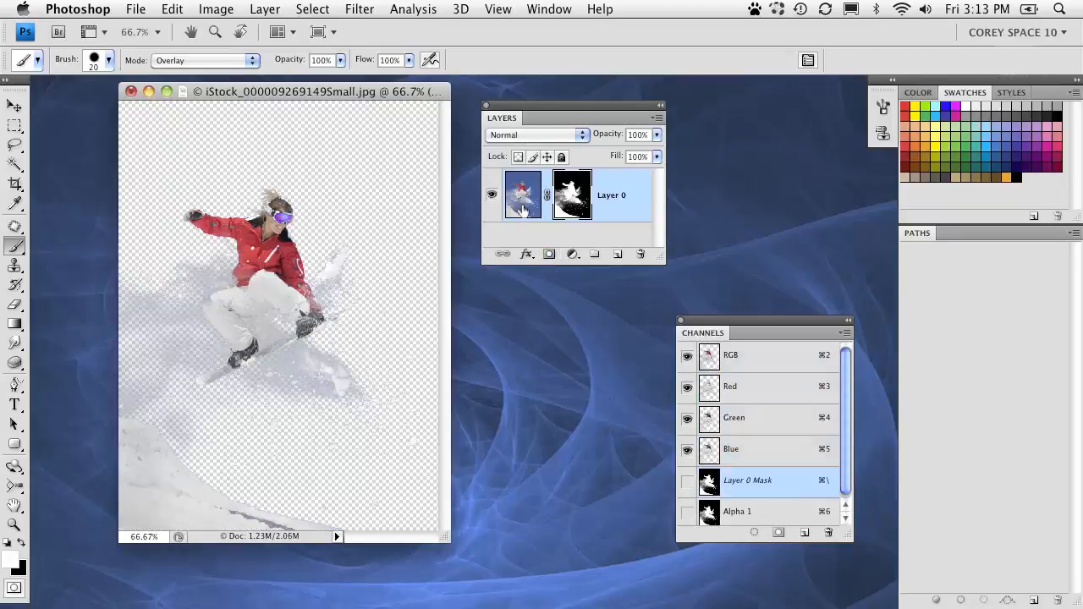
{"action": "left_click_drag", "start_coordinate": [372, 91], "coordinate": [386, 85]}
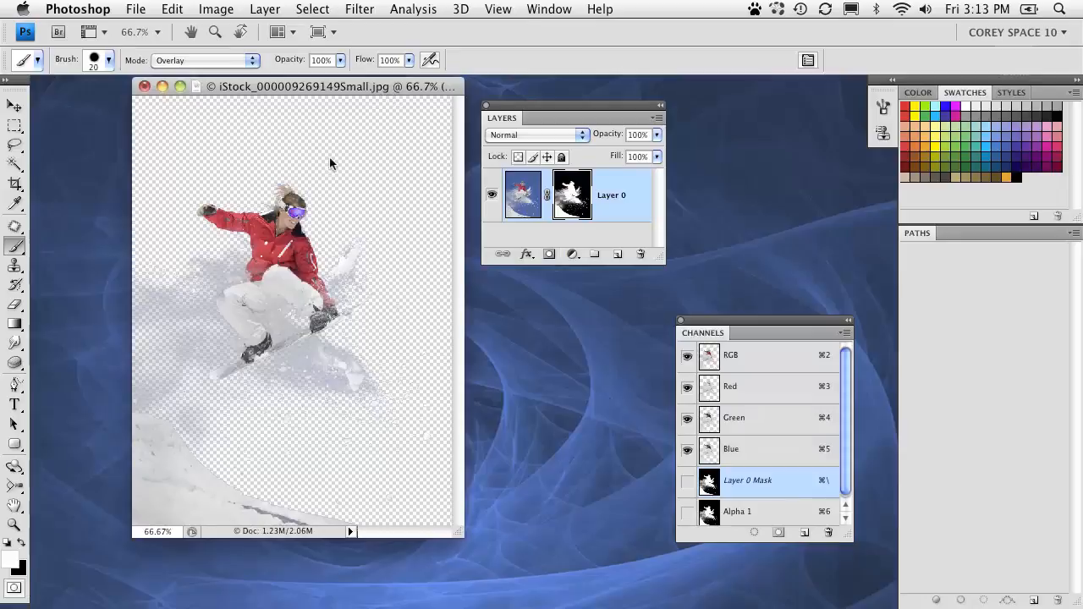
- Enlarge the Layers panel, add a new layer beneath Layer 0 and fill it with black
{"action": "left_click_drag", "start_coordinate": [656, 237], "coordinate": [653, 342]}
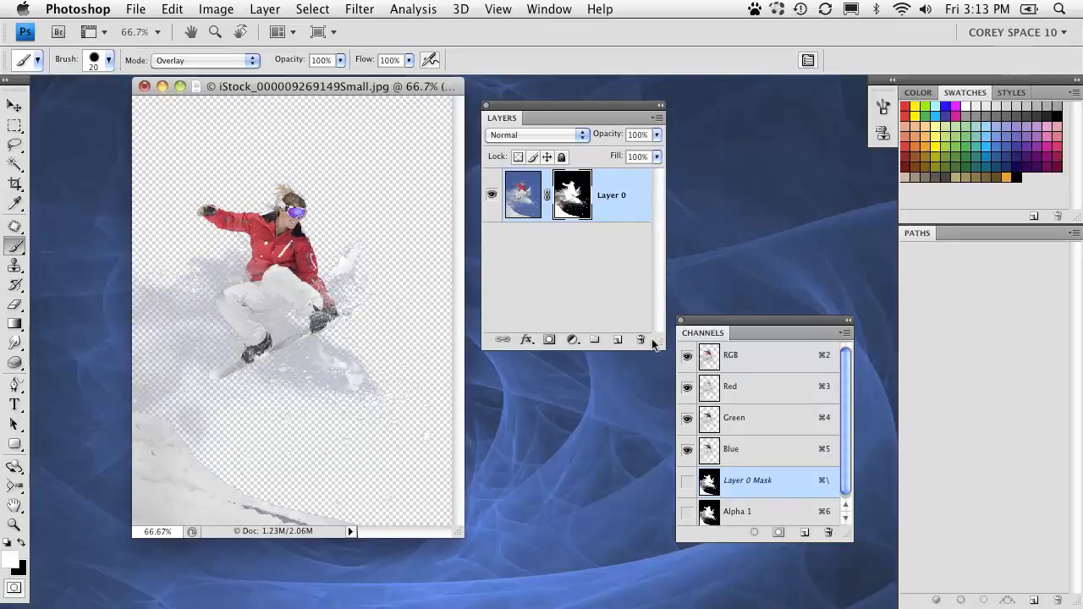
{"action": "left_click", "coordinate": [617, 339]}
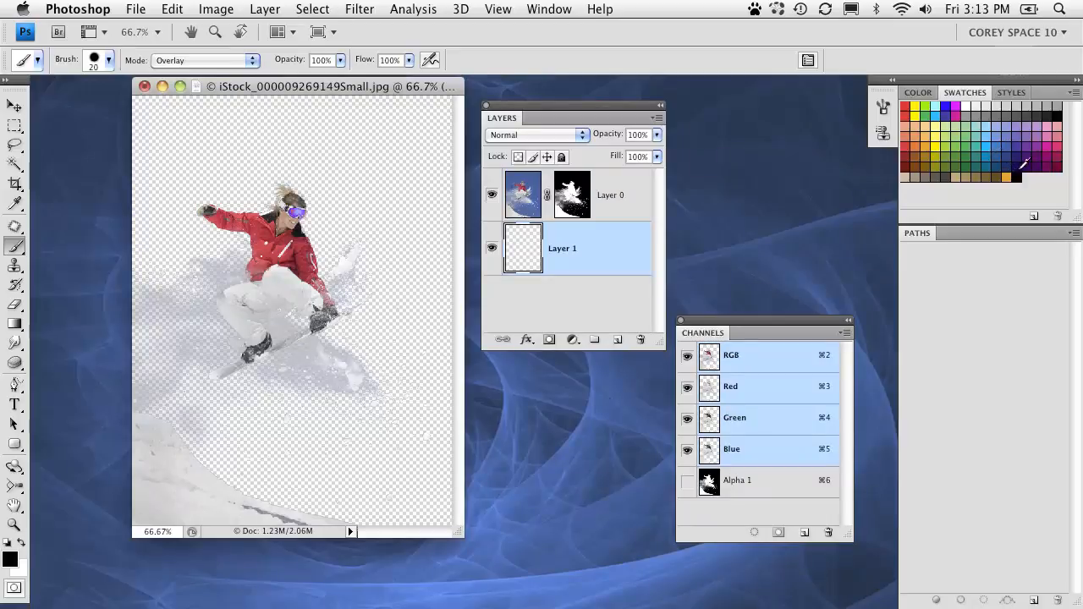
{"action": "key", "text": "alt+BackSpace"}
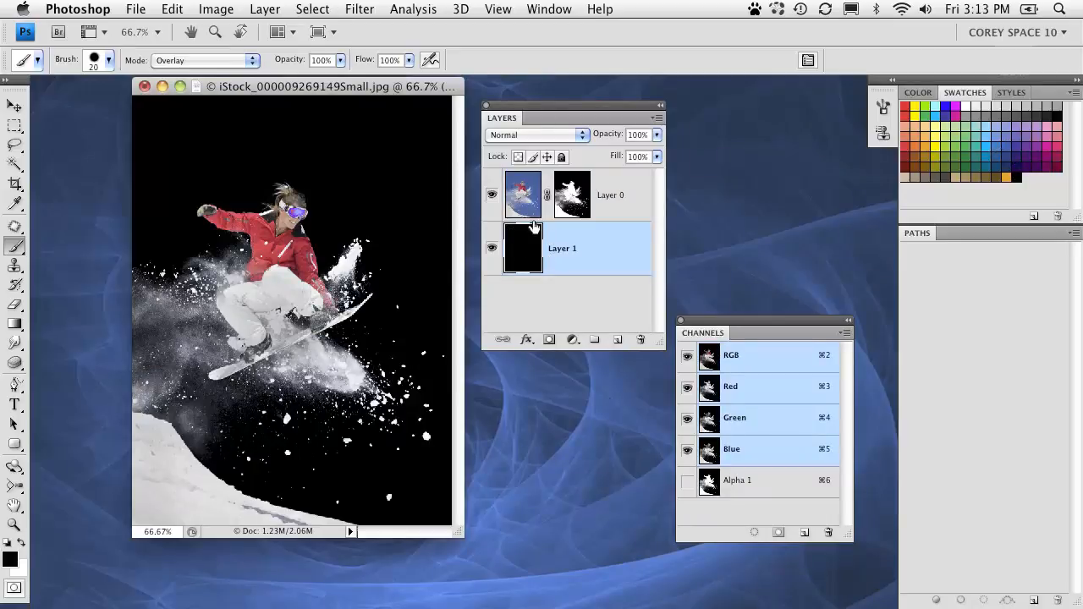
{"action": "left_click_drag", "start_coordinate": [290, 86], "coordinate": [274, 88]}
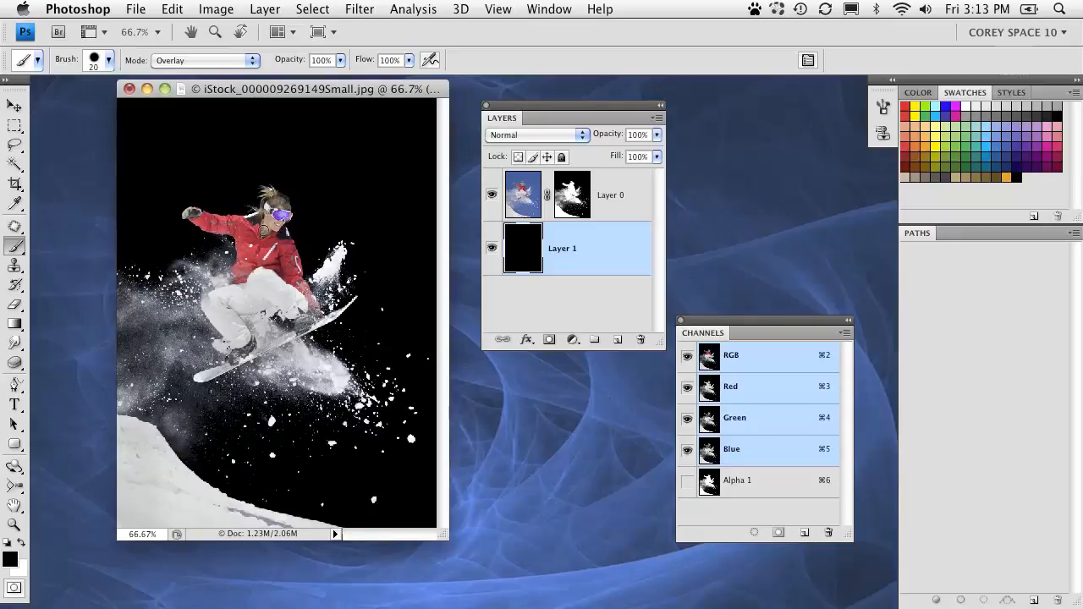
{"action": "left_click_drag", "start_coordinate": [308, 96], "coordinate": [309, 99]}
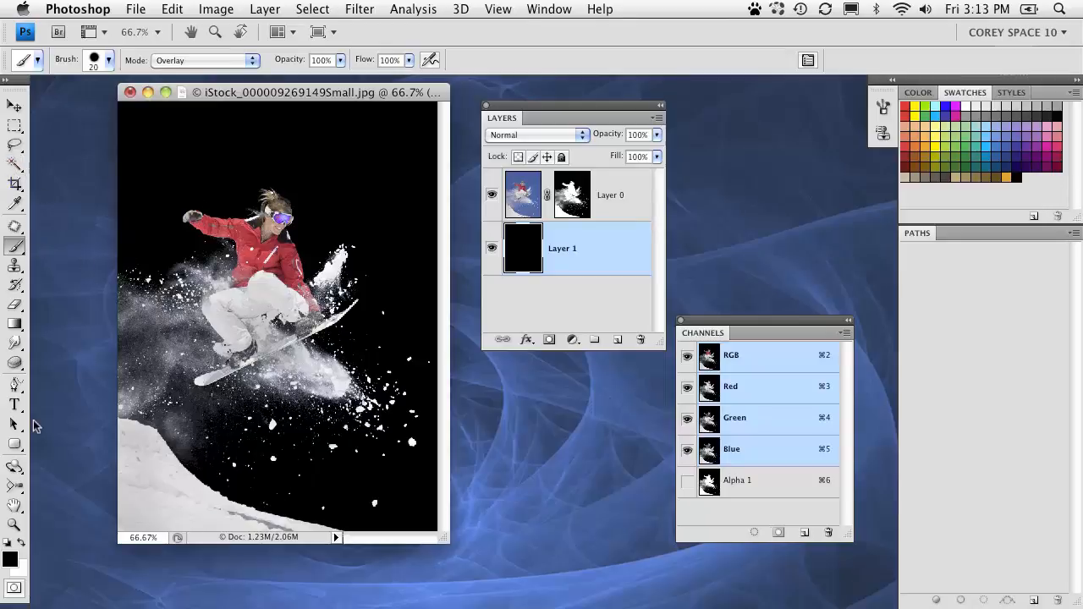
- Touch up Layer 0's mask around the snowboarder's hair with an 8 px brush in Normal mode, painting black over stray sky remnants
{"action": "double_click", "coordinate": [14, 524]}
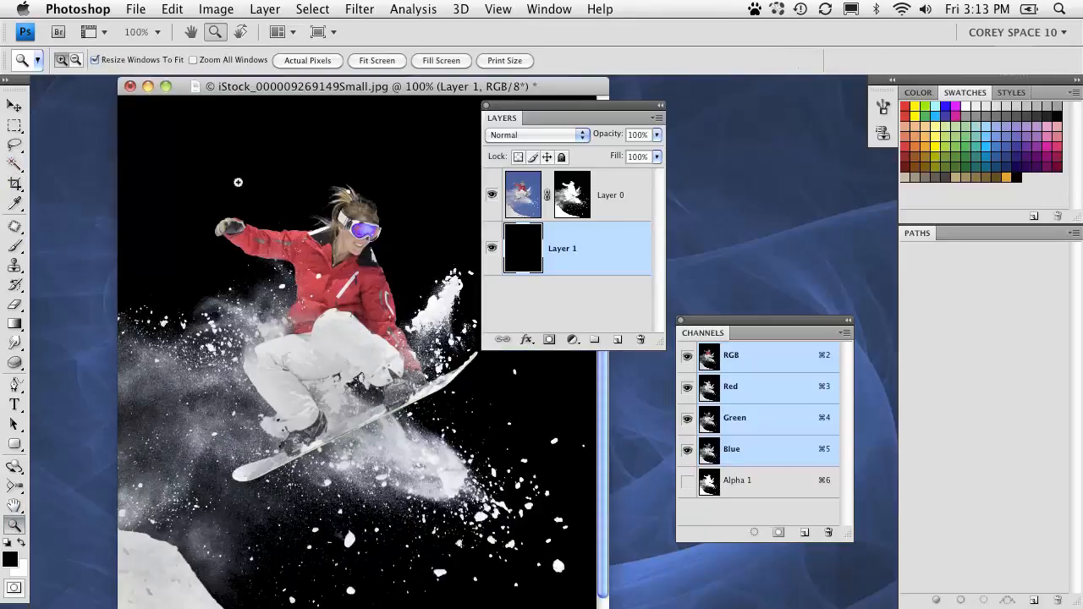
{"action": "left_click_drag", "start_coordinate": [238, 181], "coordinate": [457, 377]}
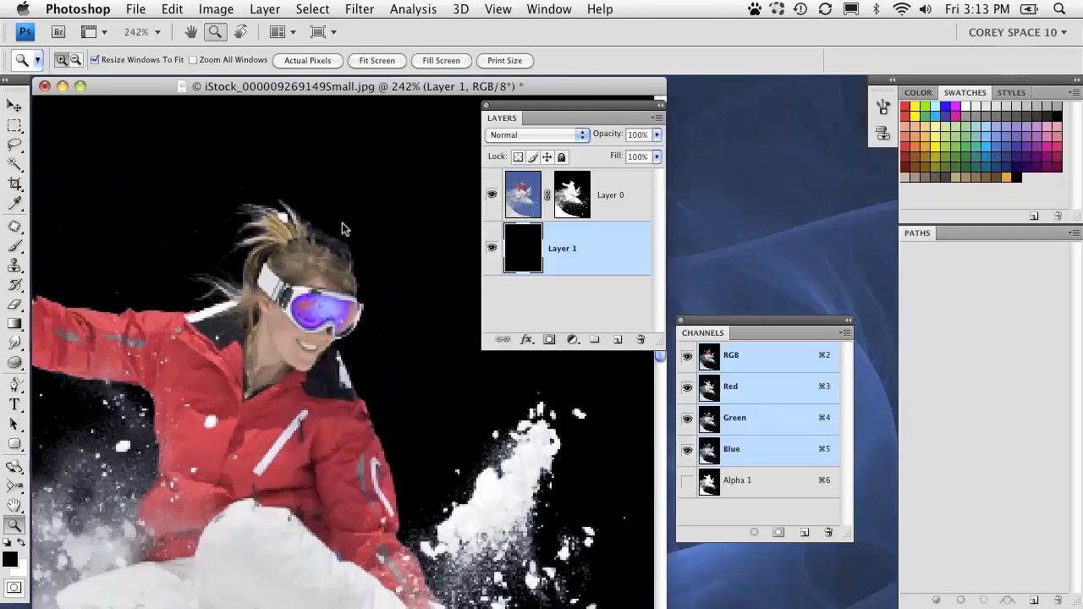
{"action": "left_click", "coordinate": [16, 248]}
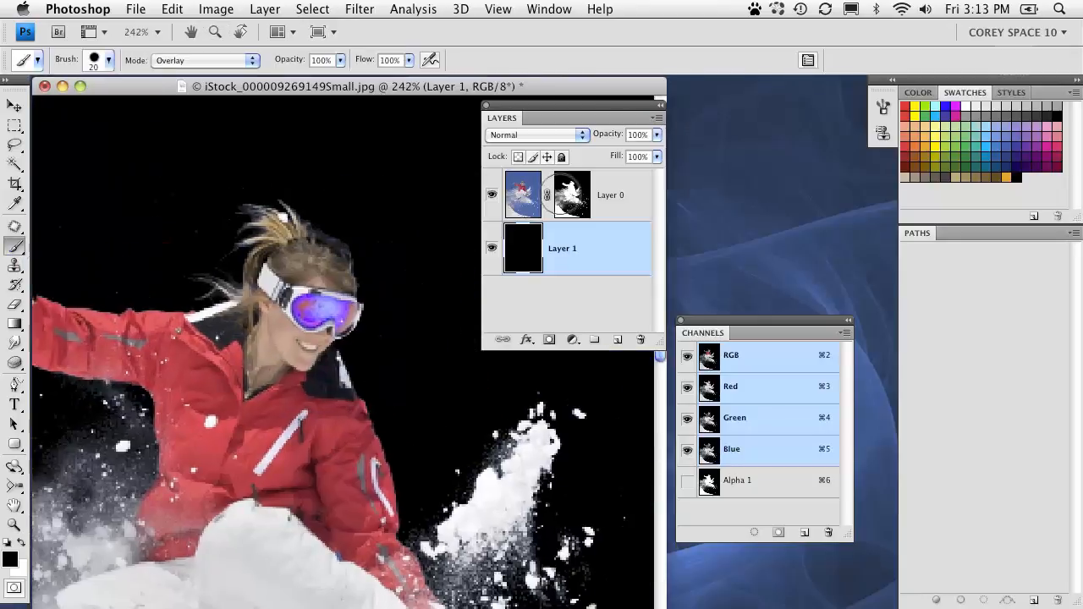
{"action": "left_click", "coordinate": [571, 194]}
{"action": "key", "text": "x"}
{"action": "key", "text": "bracketleft"}
{"action": "key", "text": "bracketleft"}
{"action": "key", "text": "bracketleft"}
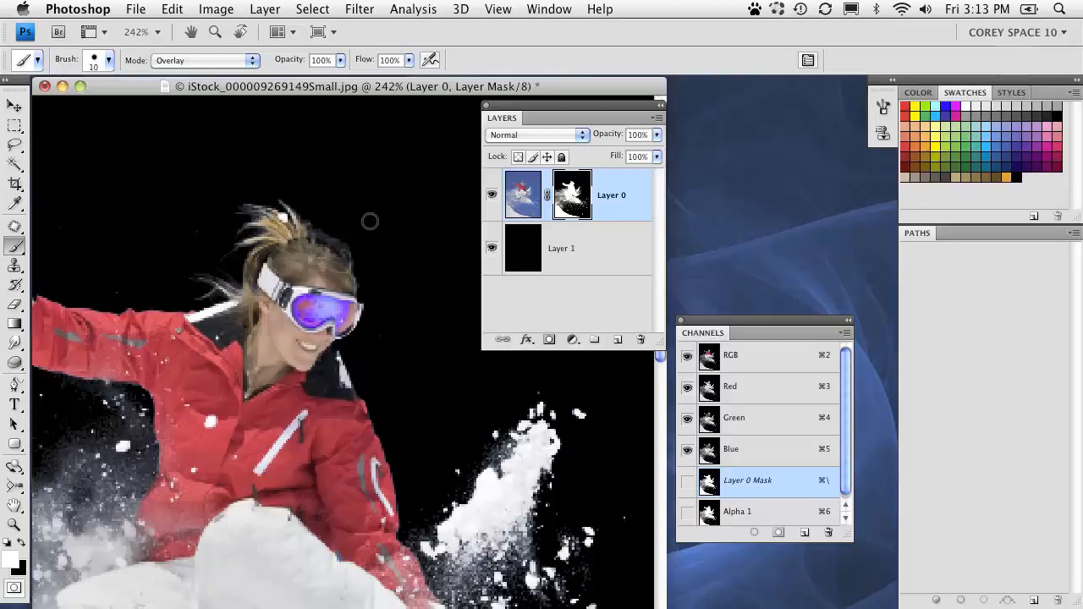
{"action": "left_click", "coordinate": [228, 64]}
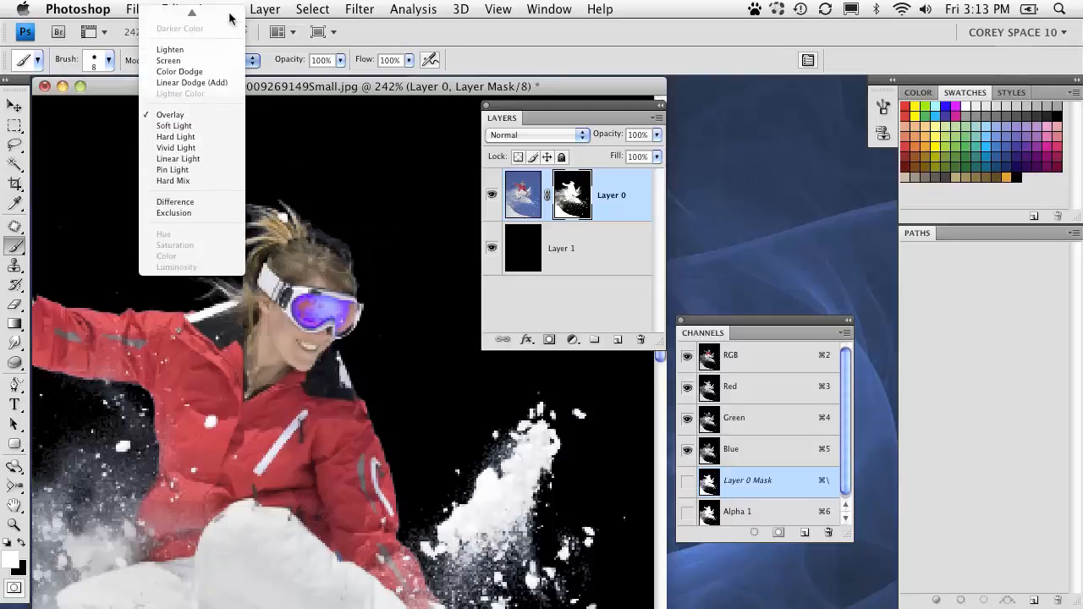
{"action": "left_click", "coordinate": [222, 18]}
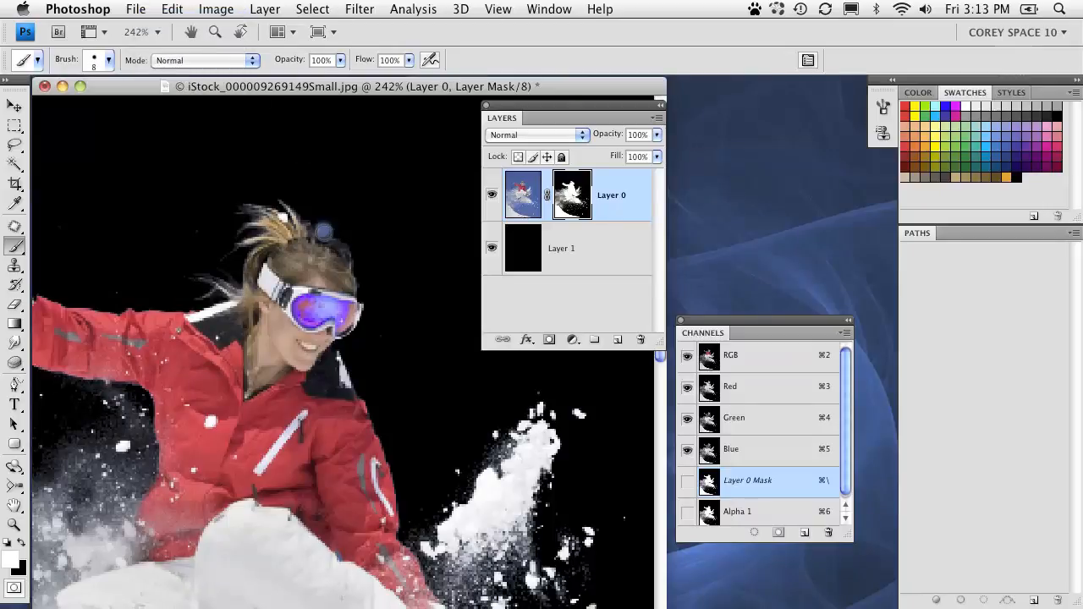
{"action": "key", "text": "x"}
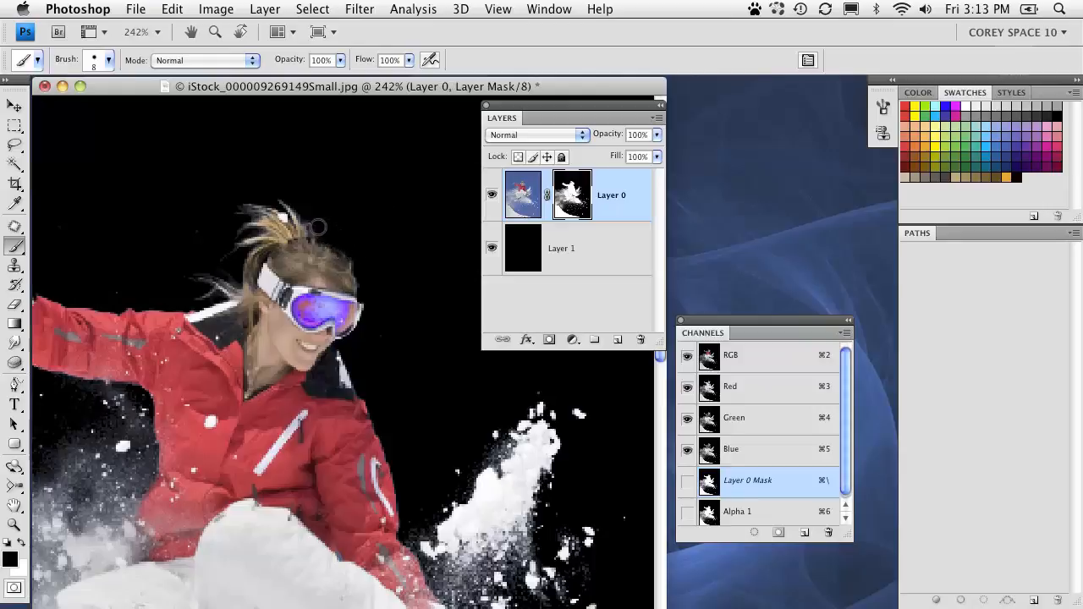
{"action": "left_click", "coordinate": [204, 236]}
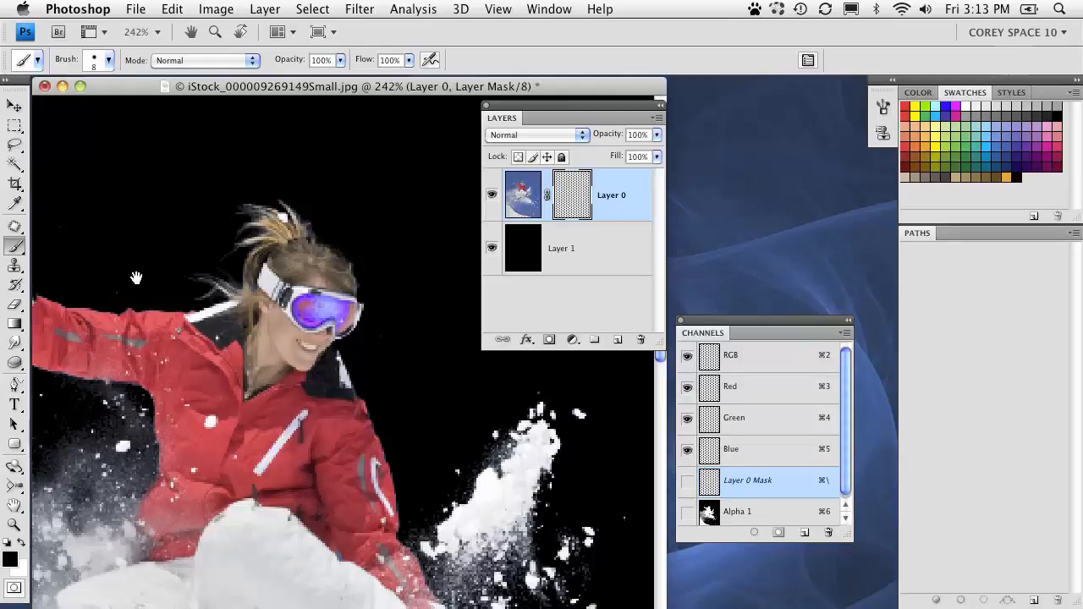
- Examine the cutout's edges around the legs, snowboard and snow spray, and the whole image against the black background
{"action": "scroll", "coordinate": [349, 334], "scroll_direction": "down", "scroll_amount": 10}
{"action": "scroll", "coordinate": [307, 218], "scroll_direction": "down", "scroll_amount": 3}
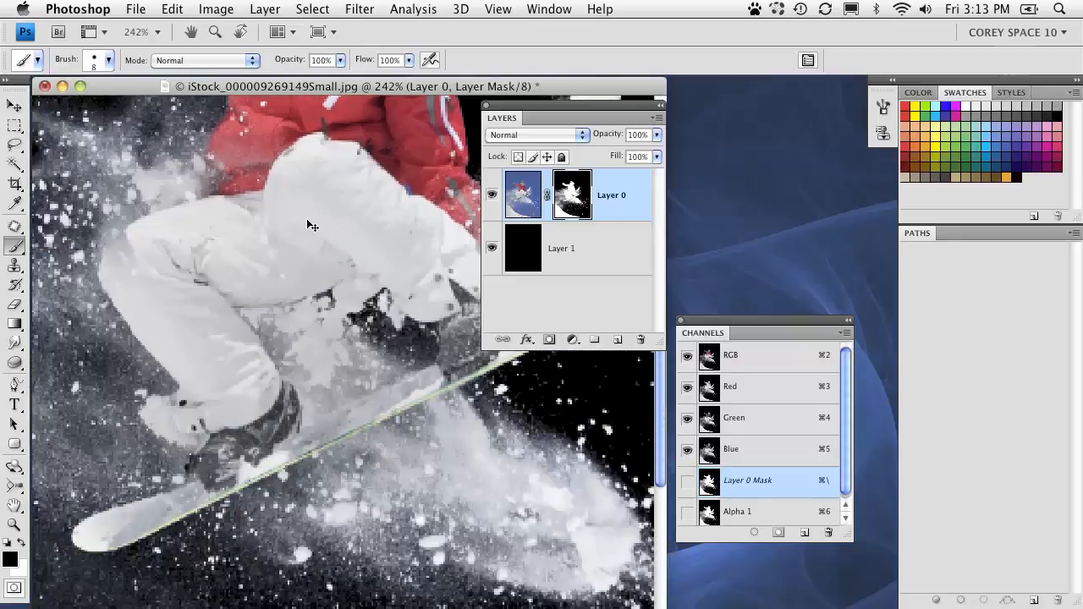
{"action": "key", "text": "super+minus"}
{"action": "key", "text": "super+minus"}
{"action": "key", "text": "super+minus"}
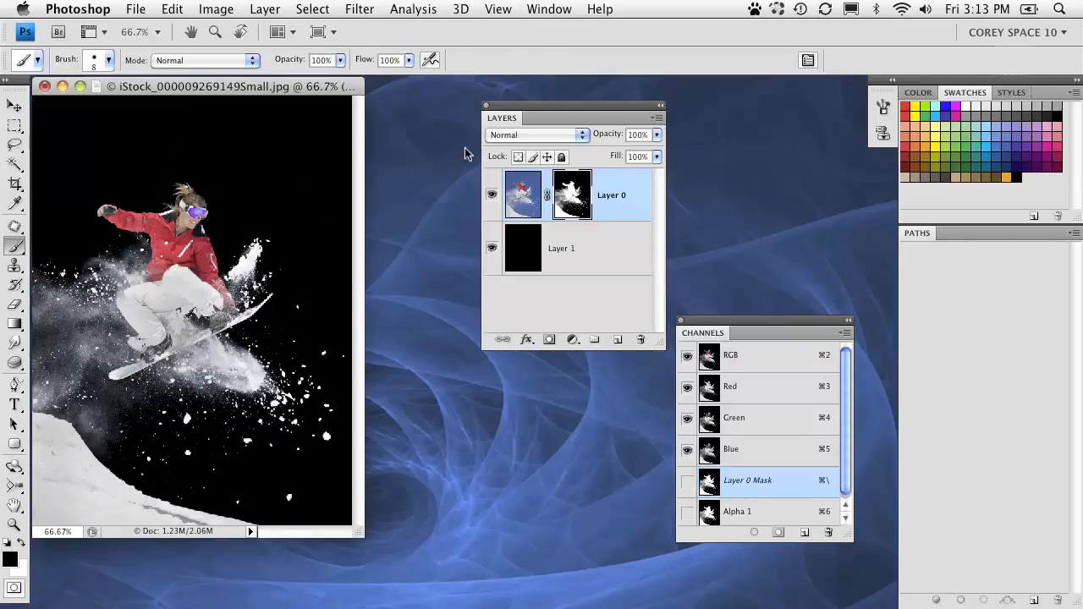
{"action": "left_click_drag", "start_coordinate": [269, 87], "coordinate": [356, 105]}
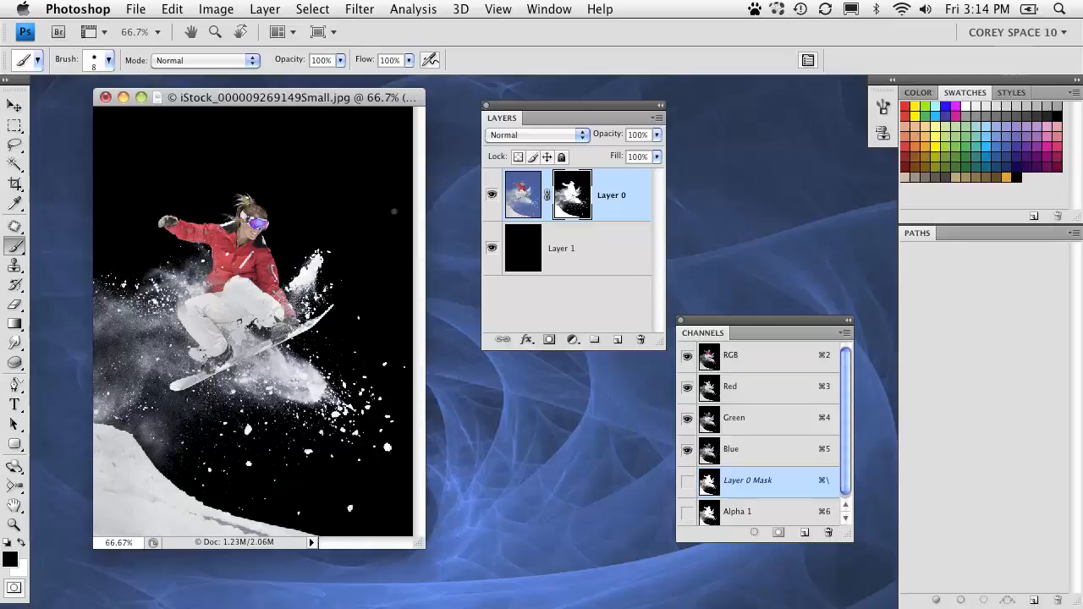
{"action": "left_click_drag", "start_coordinate": [346, 93], "coordinate": [357, 99]}
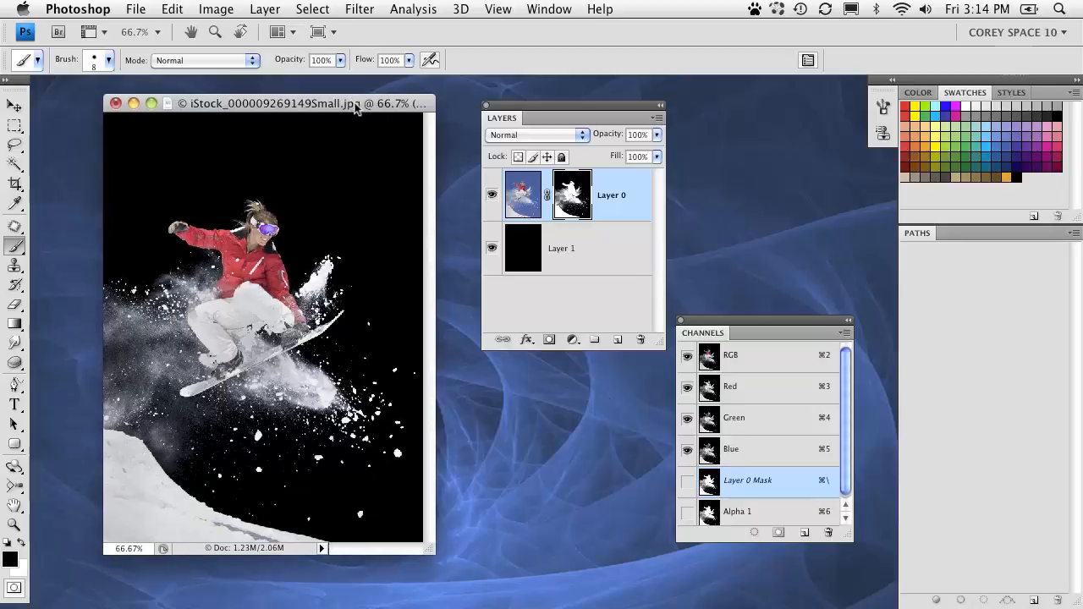